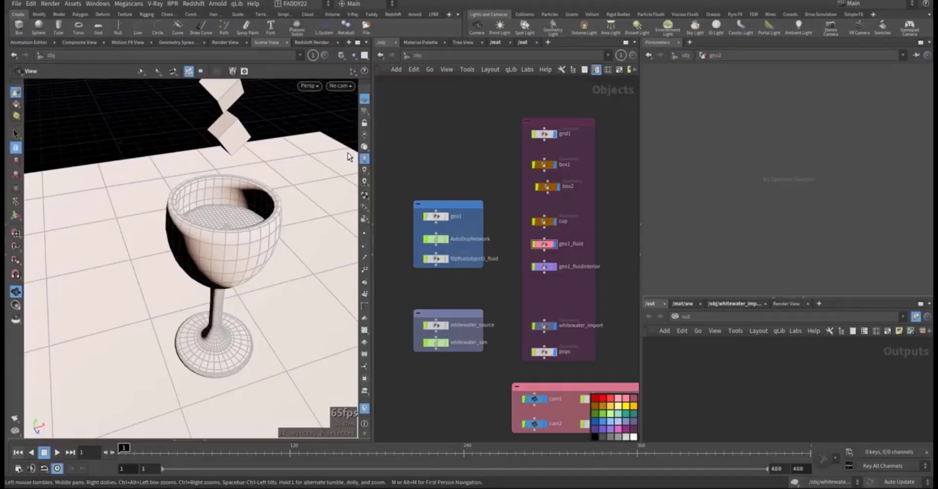
- Open the geo1 object's geometry network from the object level
drag(263, 211, 243, 218)
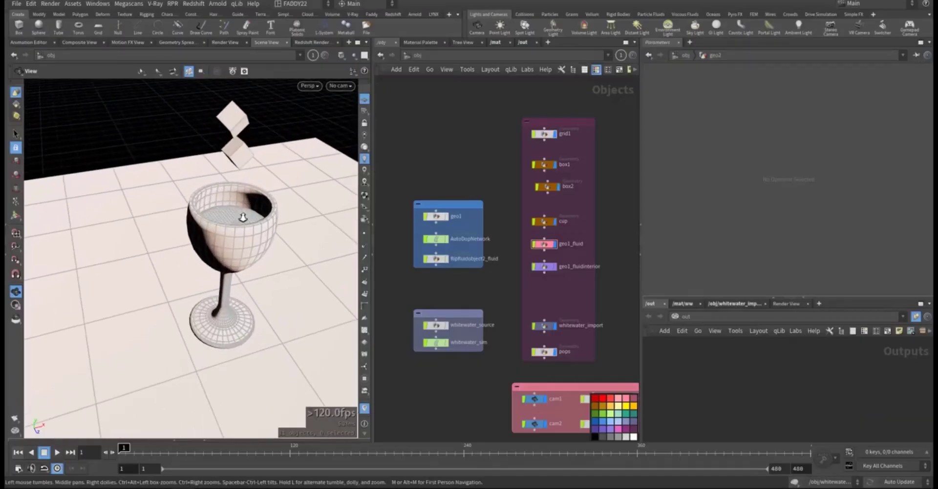
mouse_move(423, 161)
middle_down()
mouse_move(448, 170)
mouse_move(431, 154)
middle_up()
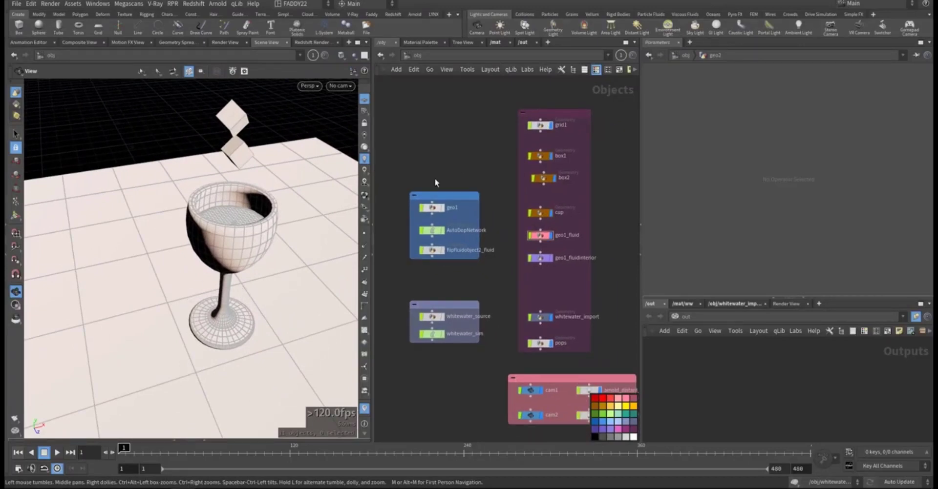
double_click(539, 128)
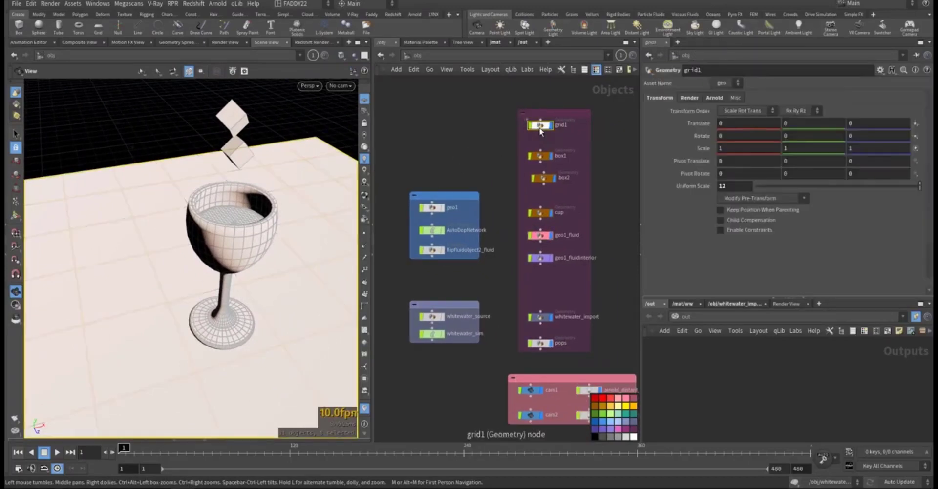
click(418, 57)
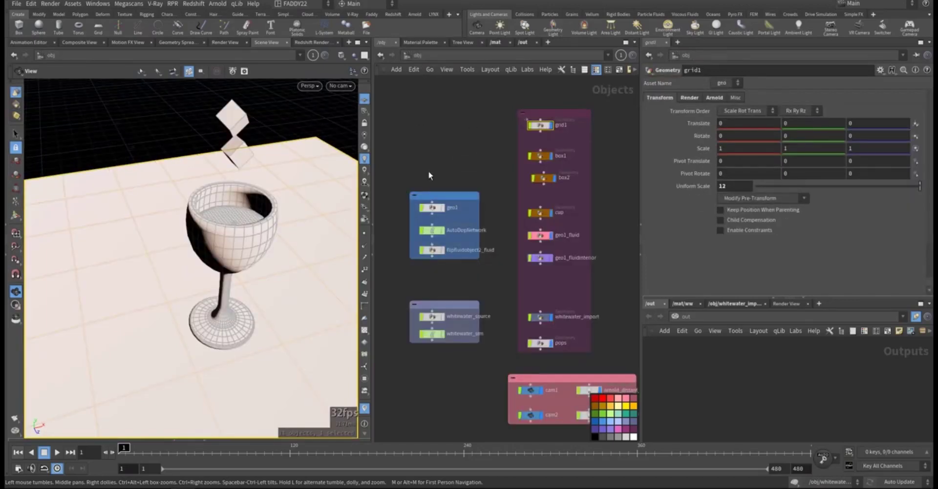
scroll(486, 190, up, 5)
double_click(480, 185)
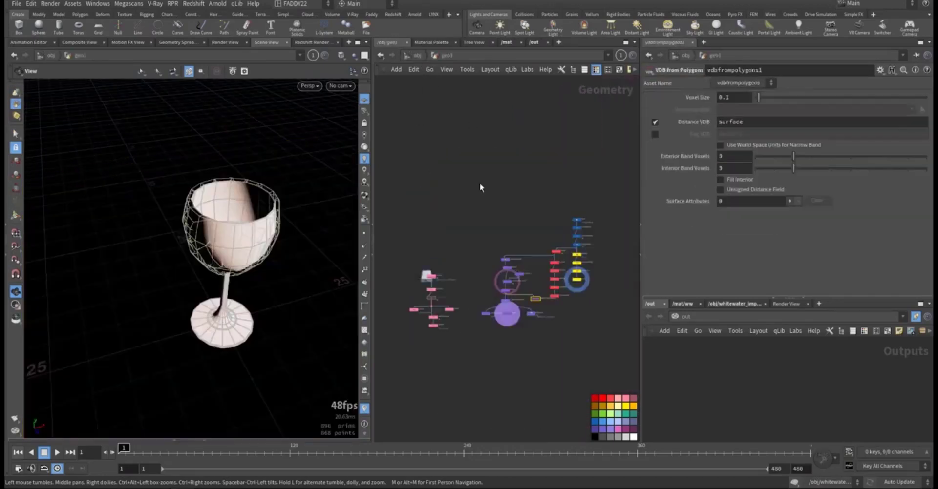
- Display the file1 node that loads the wine glass model and inspect its imported geometry
middle_drag(487, 210, 477, 161)
middle_drag(535, 169, 446, 196)
scroll(461, 215, up, 5)
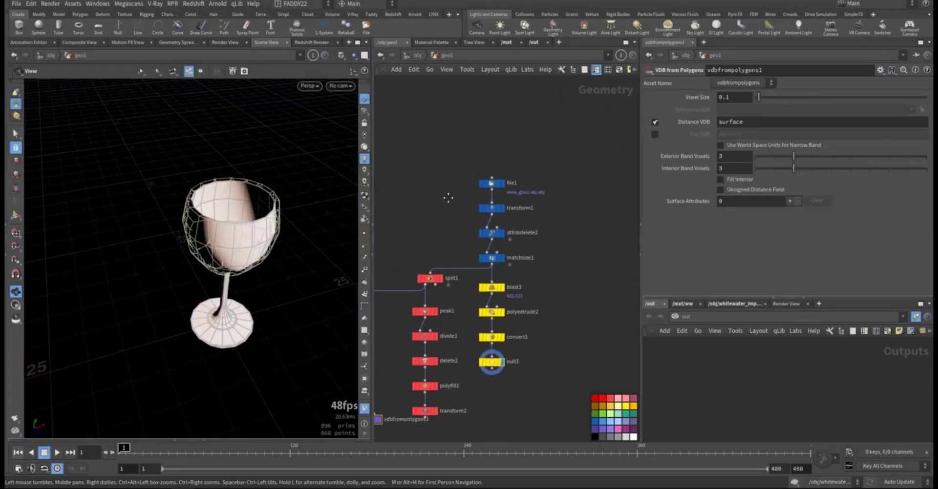
scroll(485, 223, up, 5)
click(469, 220)
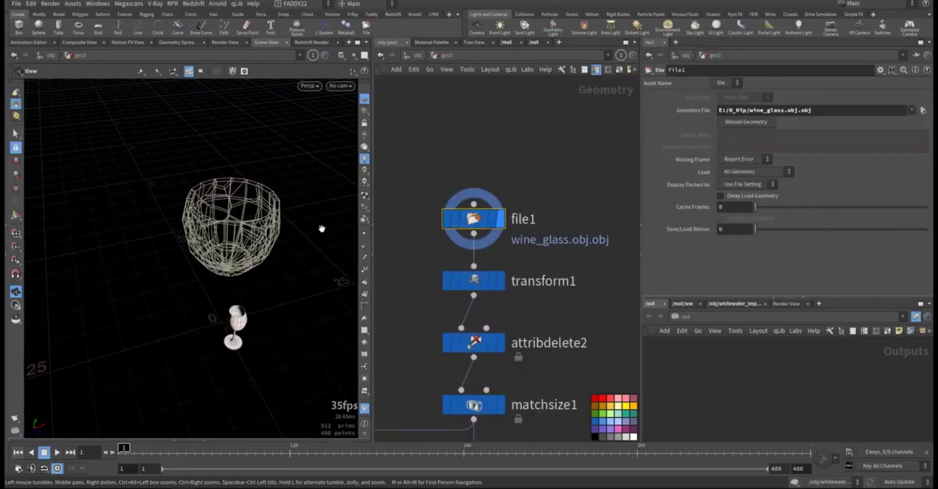
drag(407, 185, 484, 234)
drag(252, 259, 243, 236)
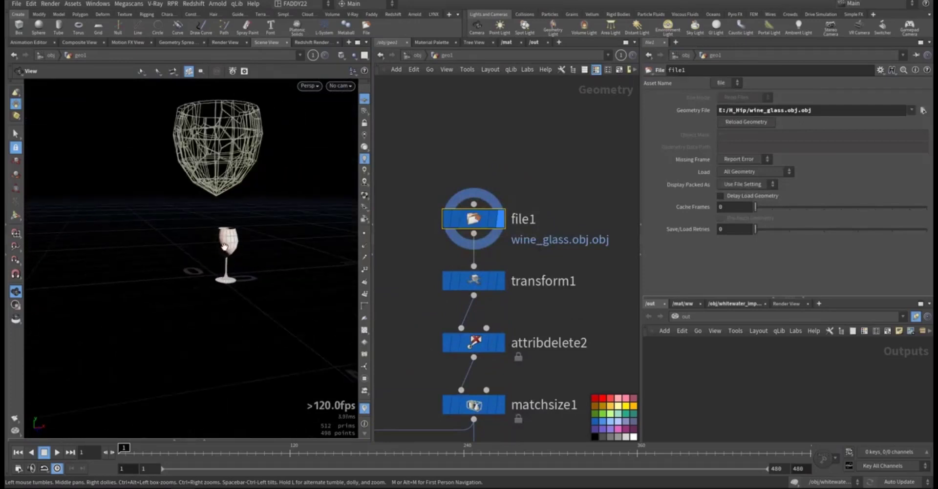
right_drag(224, 248, 279, 247)
click(506, 255)
drag(279, 247, 244, 266)
- Display the transform1 node and examine its uniform scale parameter and the scaled glass
click(500, 285)
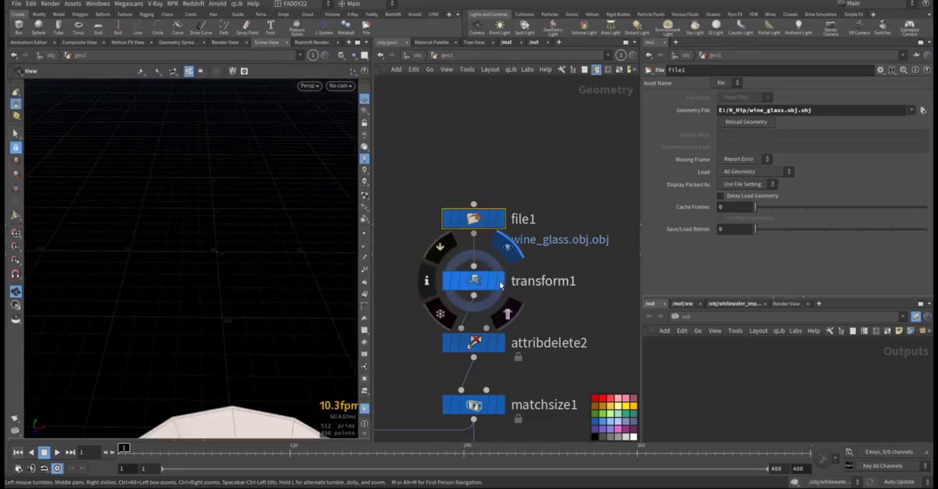
click(486, 283)
right_drag(253, 281, 199, 259)
drag(199, 259, 293, 348)
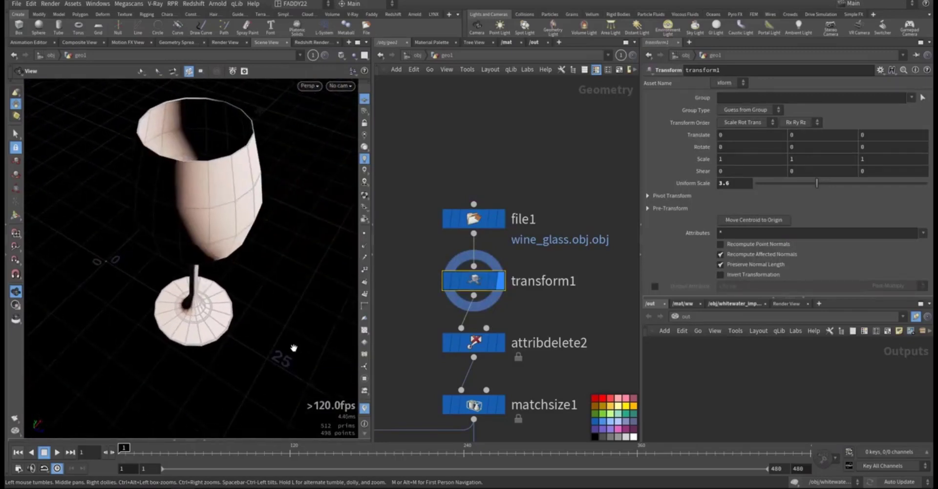
drag(233, 282, 211, 249)
- Display the attribdelete2 node and review which primitive attribute it removes from the glass
middle_drag(410, 310, 421, 237)
drag(247, 312, 245, 280)
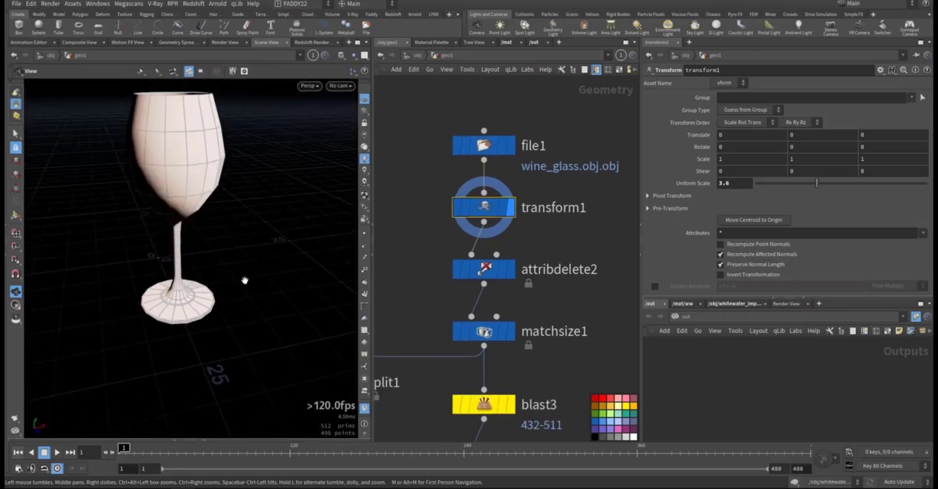
click(486, 273)
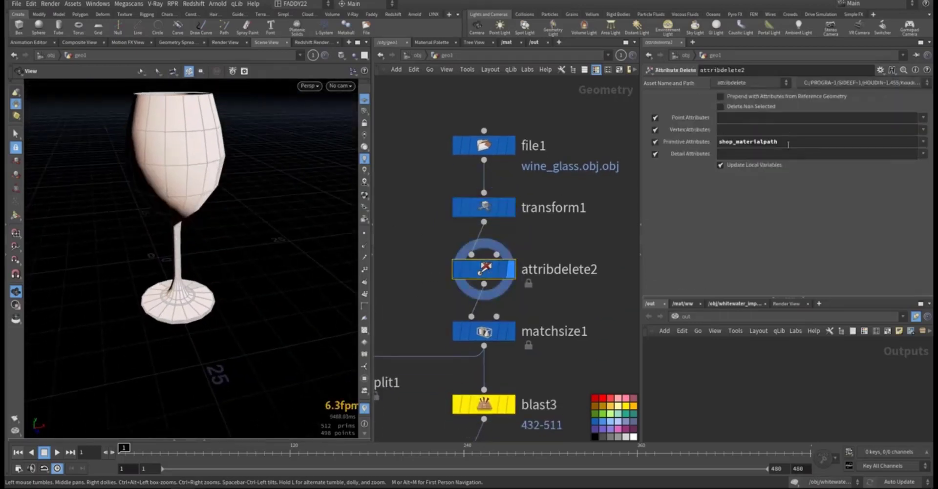
drag(178, 231, 203, 257)
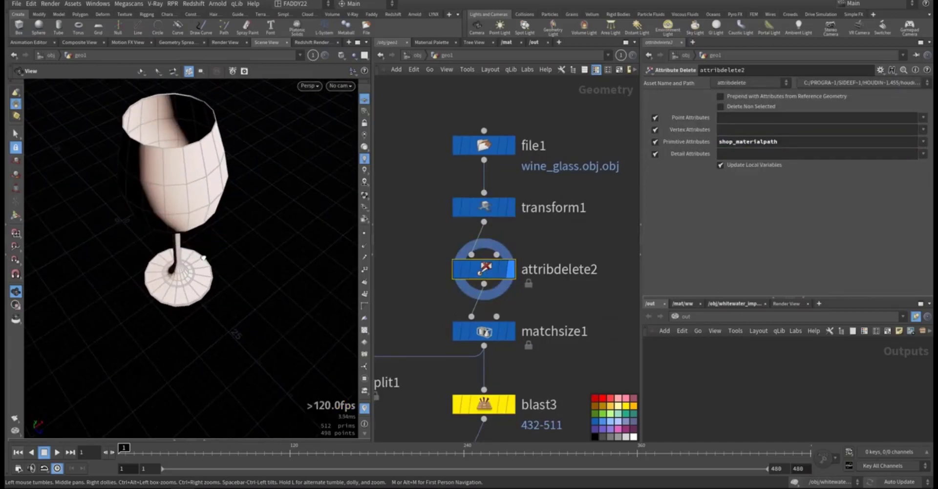
- Display the matchsize1 node and examine its justify settings and the glass's placement on the grid
middle_drag(423, 306, 453, 207)
click(513, 232)
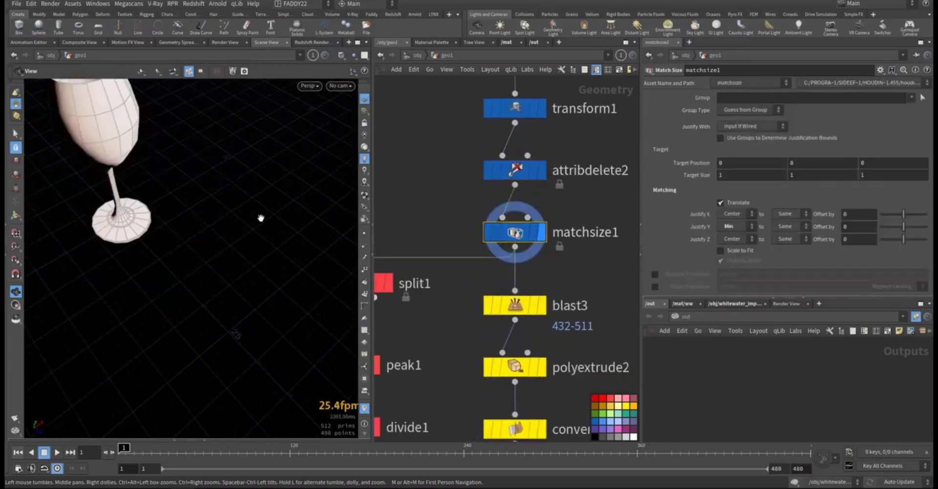
drag(262, 216, 181, 256)
right_drag(181, 255, 280, 242)
drag(280, 241, 231, 273)
right_drag(231, 272, 107, 268)
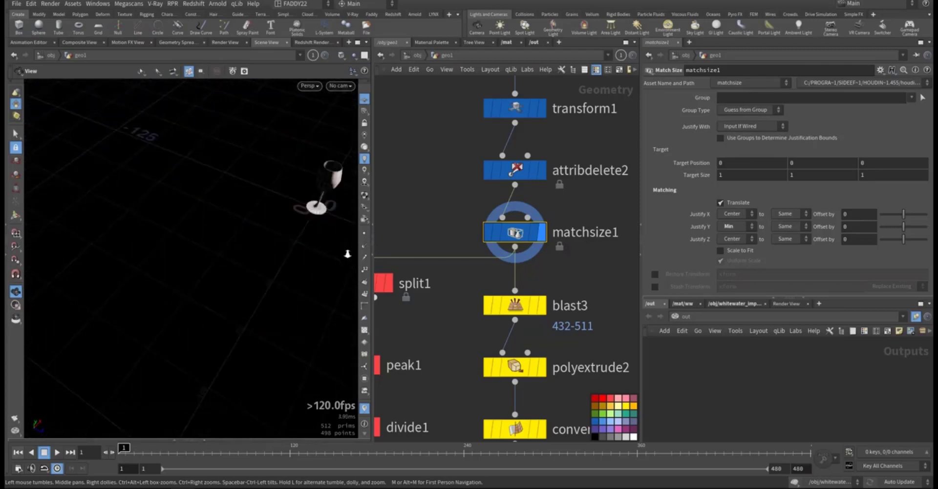
right_drag(169, 220, 224, 228)
middle_drag(268, 244, 213, 261)
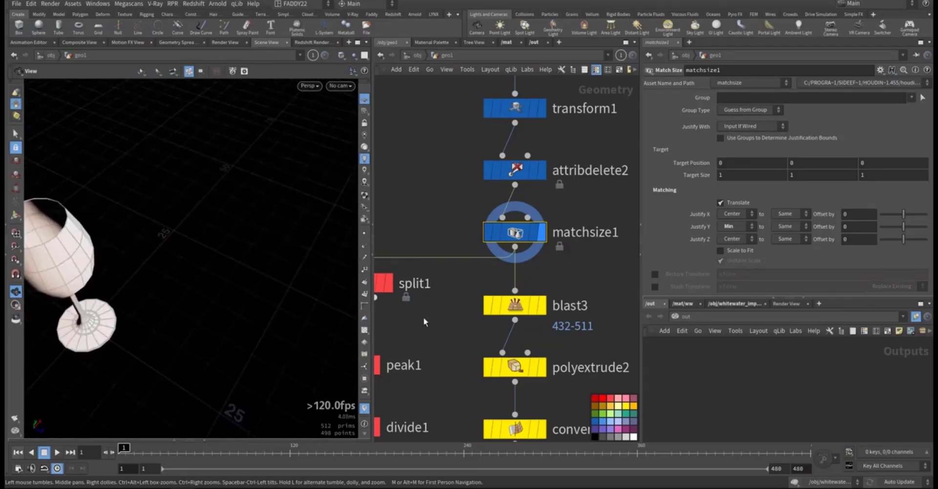
- Display the blast3 node, show its parameters and inspect the bowl of the glass from several angles
middle_drag(444, 323, 511, 272)
scroll(491, 280, down, 3)
scroll(442, 300, down, 3)
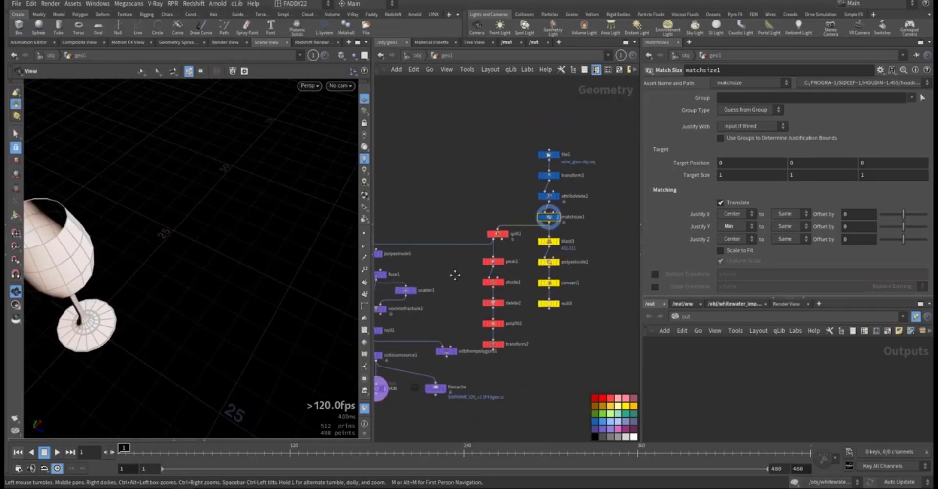
scroll(526, 234, up, 6)
scroll(526, 234, up, 1)
click(526, 230)
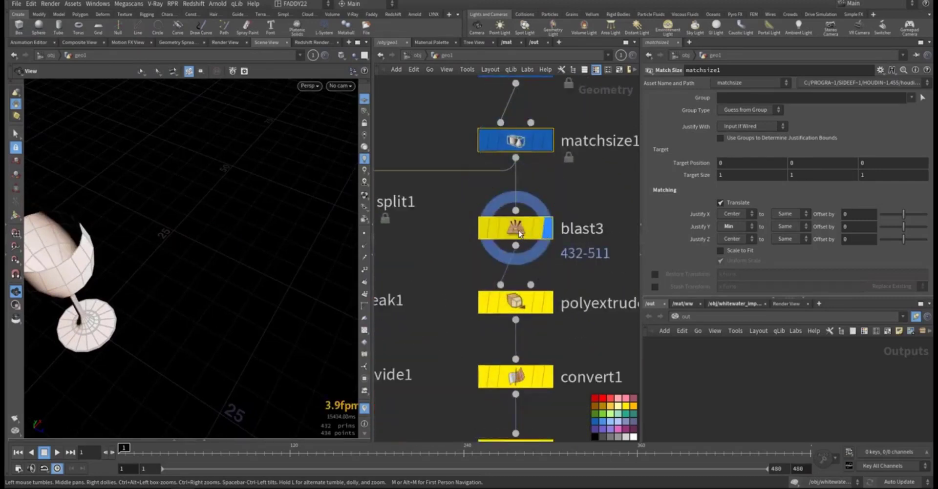
middle_drag(432, 279, 450, 262)
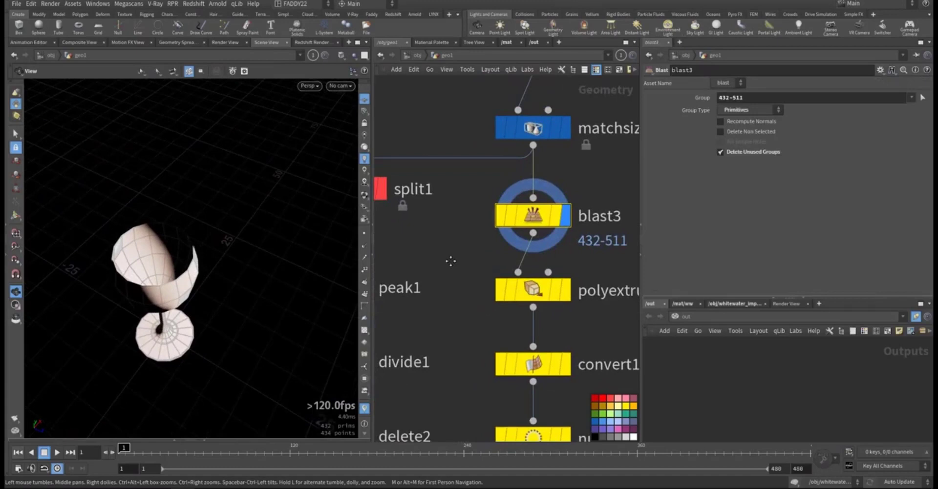
drag(254, 318, 150, 268)
right_drag(174, 291, 354, 247)
drag(210, 259, 202, 245)
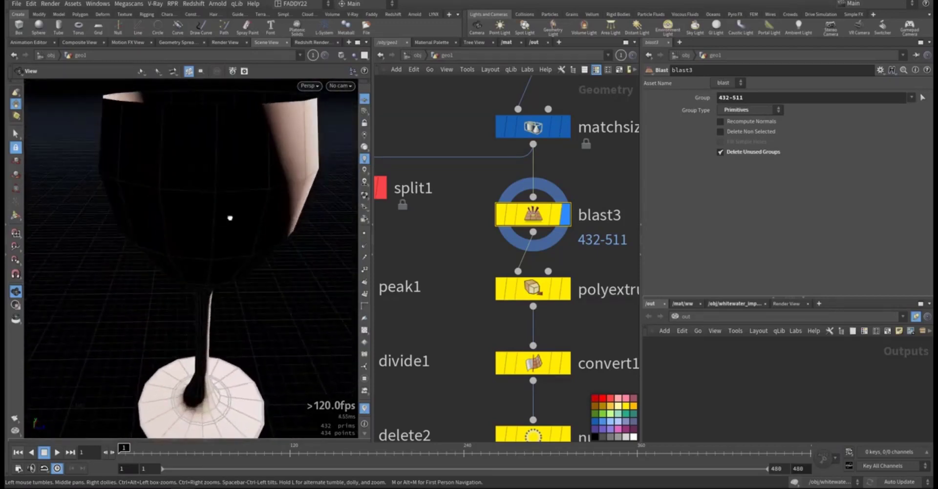
drag(230, 218, 112, 252)
drag(172, 342, 166, 300)
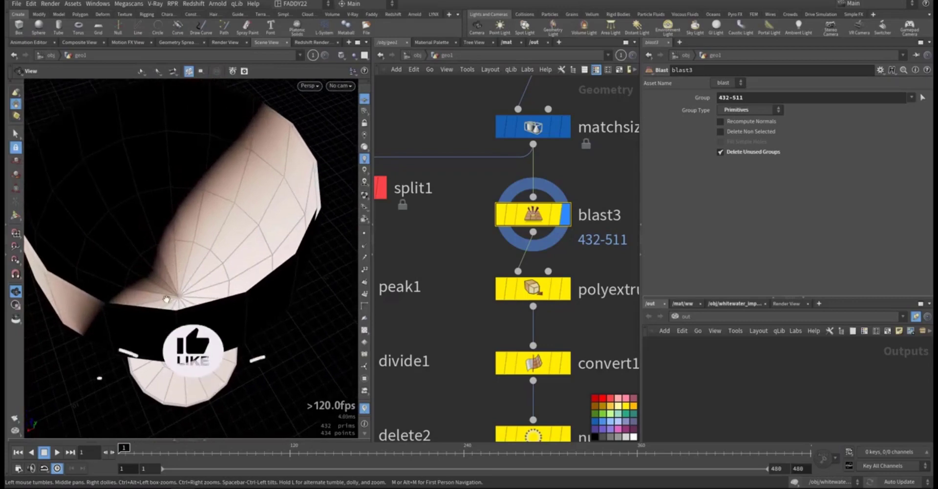
- Display the polyextrude2 node and examine its extrusion distance and the thickness of the glass wall
click(567, 293)
click(533, 289)
drag(211, 268, 292, 276)
- Display the convert1 node and bring up its geometry information
middle_drag(469, 313, 436, 220)
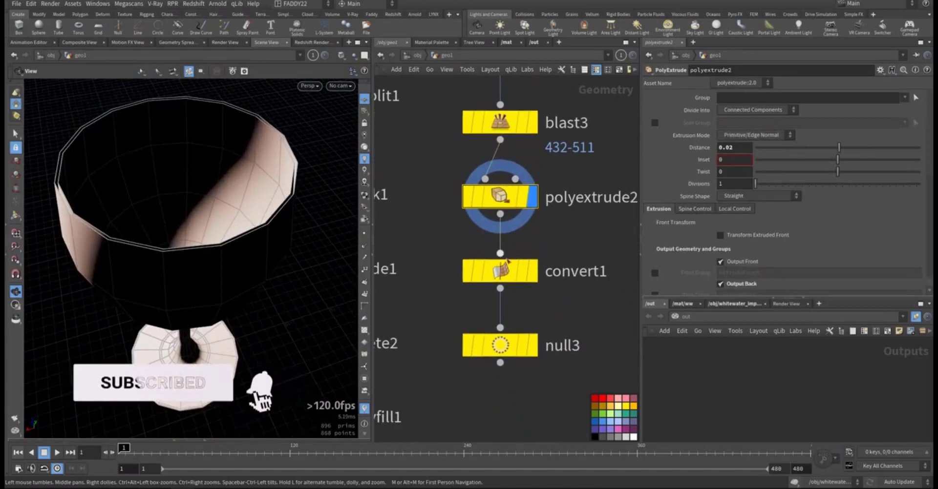
click(532, 271)
click(503, 272)
drag(217, 260, 238, 248)
middle_click(508, 263)
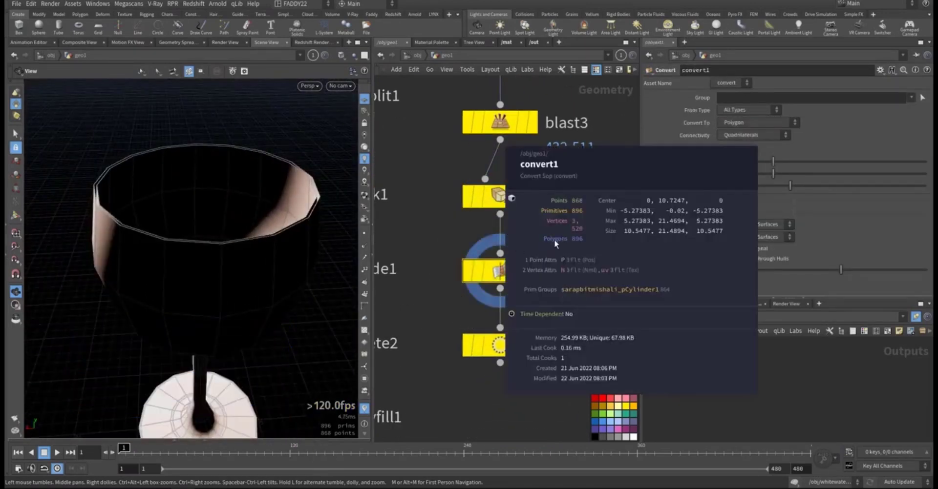
- Display the null3 node and inspect the final output of the yellow glass branch
click(532, 345)
click(503, 345)
drag(338, 299, 253, 254)
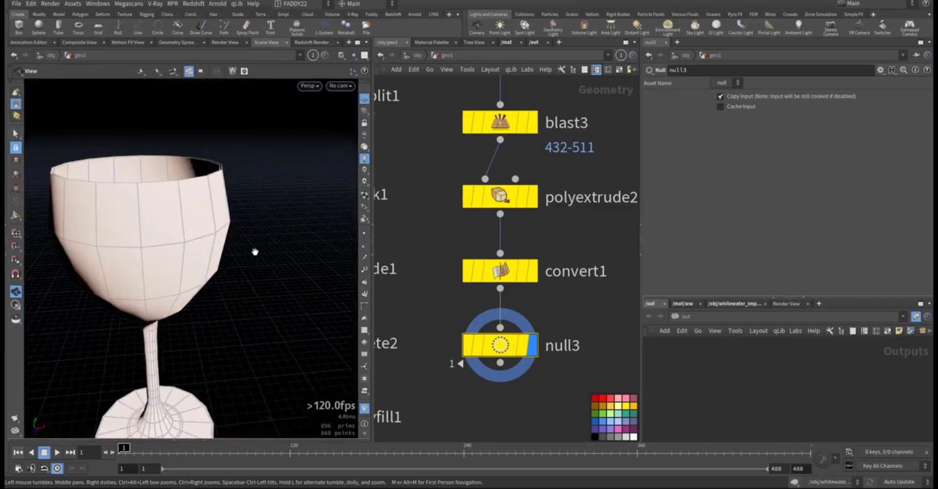
- Select the four yellow nodes from blast3 to null3 in the geometry network
scroll(509, 269, down, 8)
scroll(476, 261, down, 3)
middle_drag(477, 261, 546, 212)
middle_drag(635, 195, 513, 224)
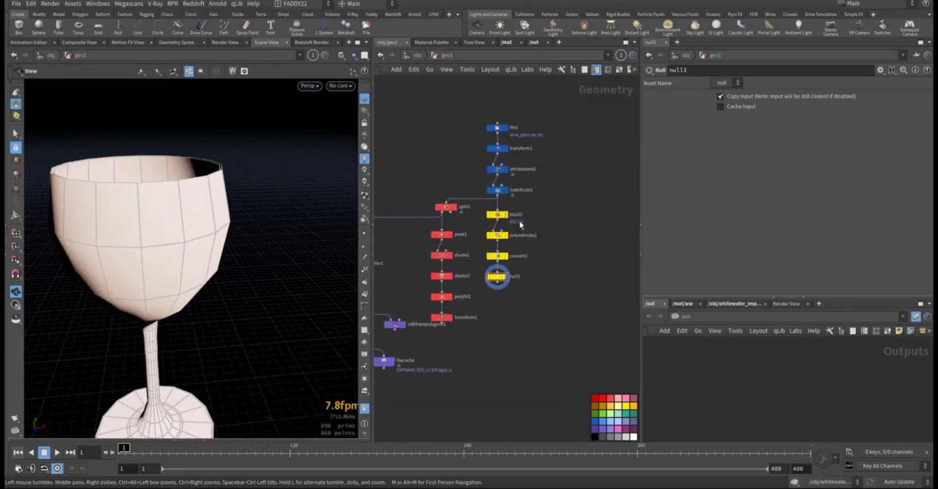
drag(493, 295, 492, 294)
scroll(502, 289, up, 5)
middle_drag(468, 294, 539, 330)
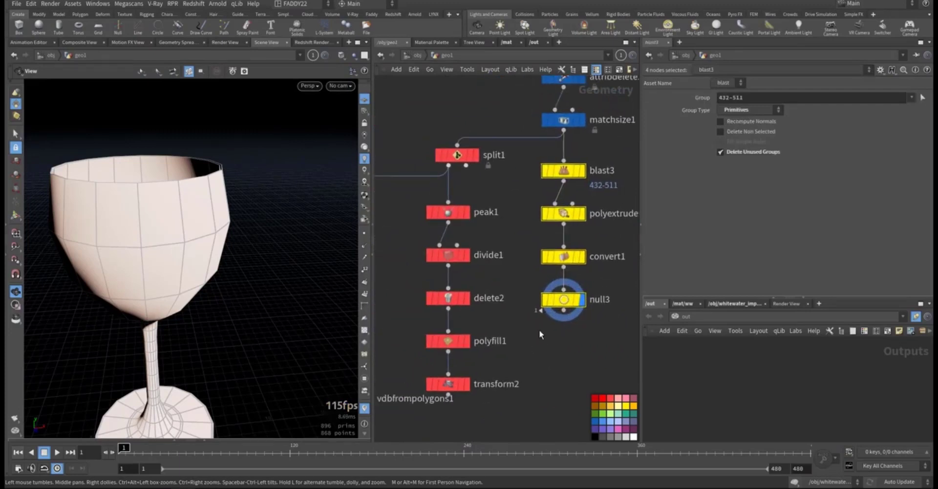
- Trace the split1 output to the purple branch and display polyextrude1 to examine its distance and extruded bowl
middle_drag(400, 229, 485, 261)
scroll(496, 261, up, 6)
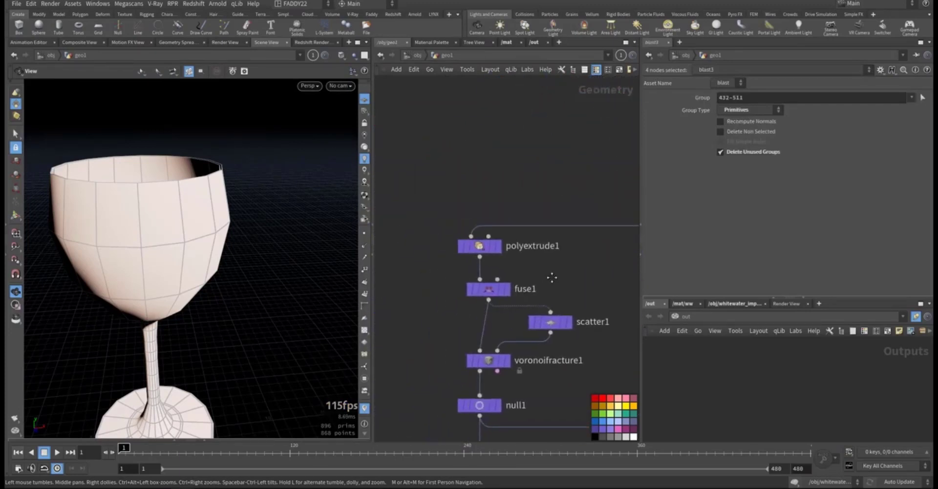
middle_drag(577, 267, 481, 267)
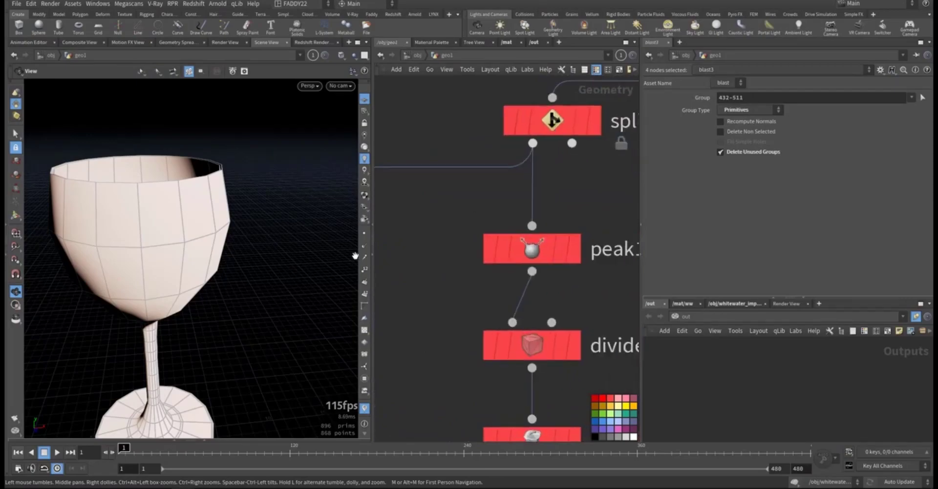
middle_drag(435, 254, 423, 295)
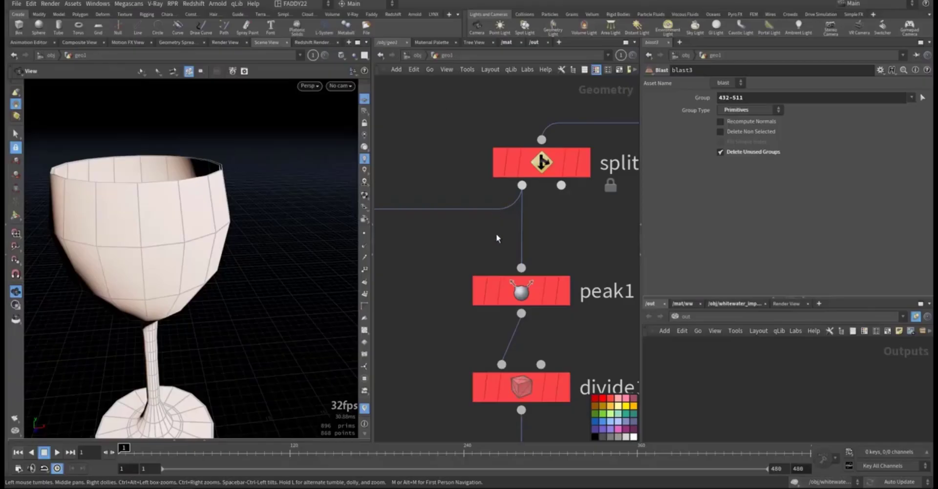
middle_drag(496, 233, 467, 239)
scroll(494, 232, down, 3)
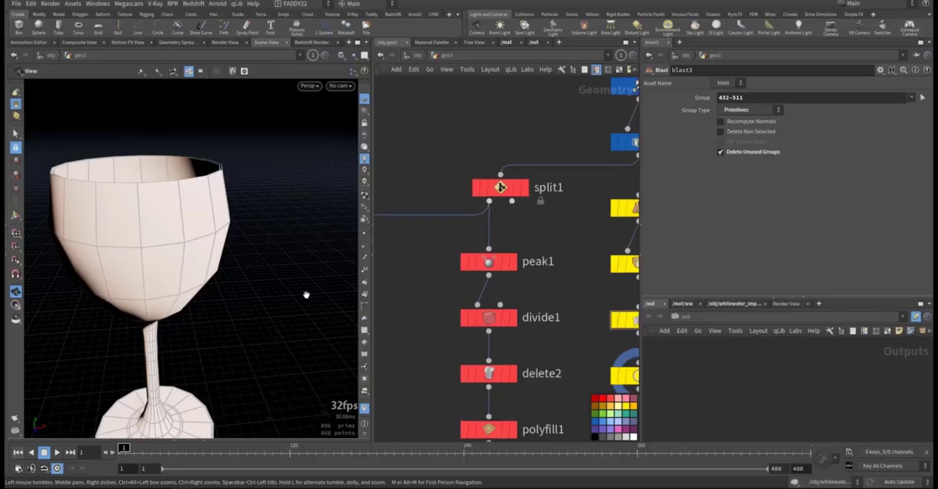
middle_drag(408, 313, 568, 238)
scroll(420, 284, down, 4)
scroll(567, 235, up, 6)
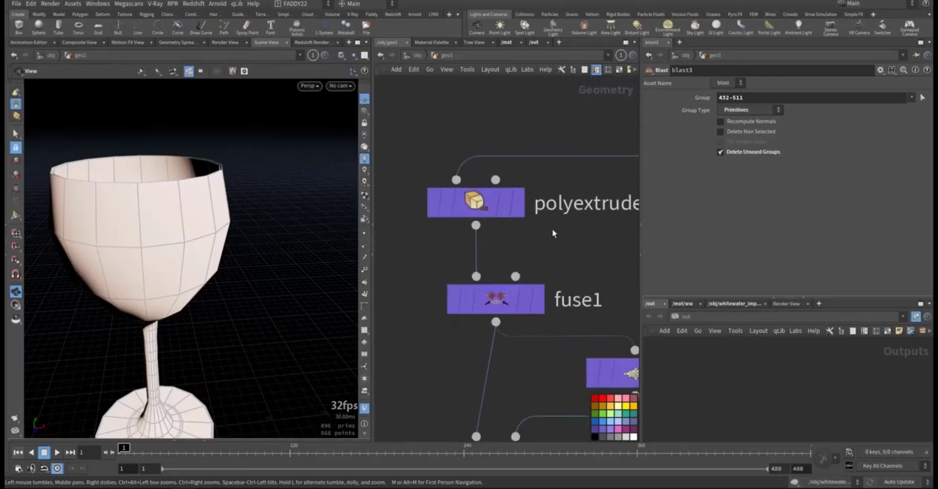
click(524, 214)
drag(199, 218, 347, 194)
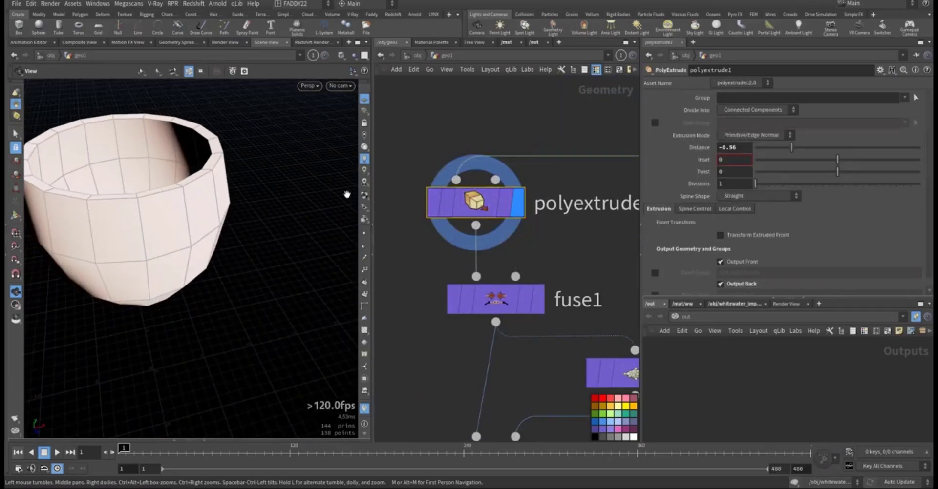
- Display the split1 node and show its primitive group settings
middle_drag(539, 167, 256, 282)
middle_drag(556, 215, 364, 201)
mouse_move(536, 214)
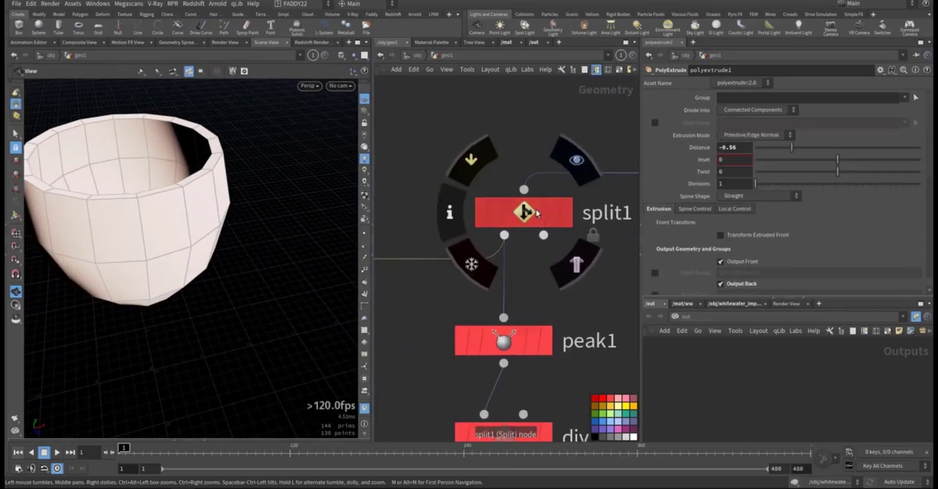
click(566, 219)
click(530, 215)
- Display the matchsize1 output with split1 still selected to compare the whole glass with the split group
middle_drag(541, 260, 378, 287)
middle_drag(606, 202, 559, 212)
click(593, 175)
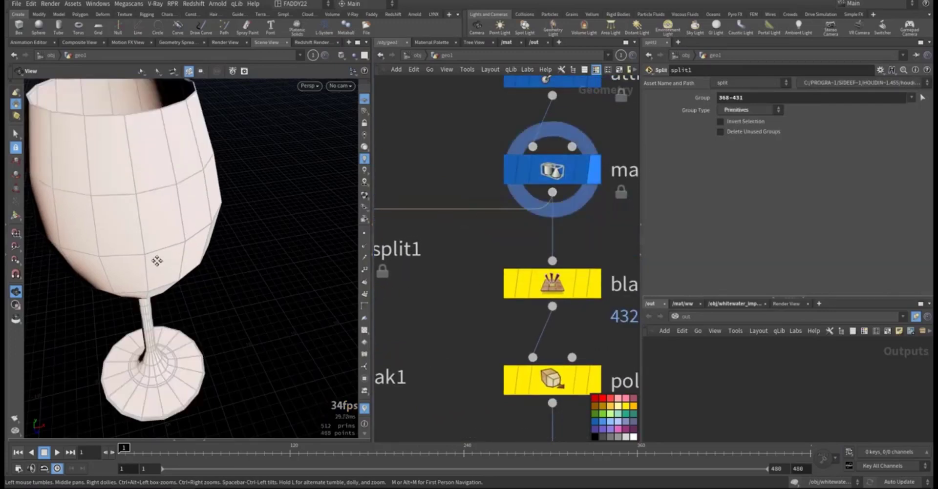
drag(185, 257, 178, 293)
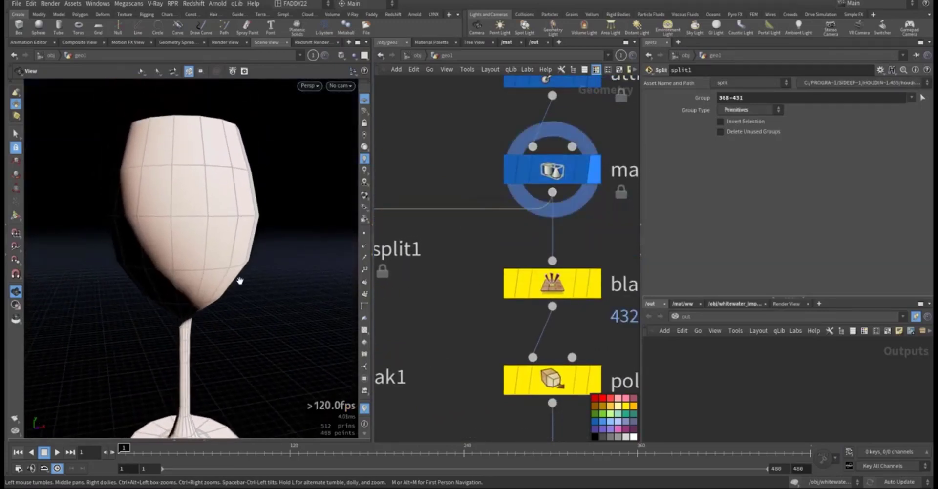
- Examine the whole glass down to its base, and display split1 to compare the isolated bowl section
drag(288, 256, 130, 197)
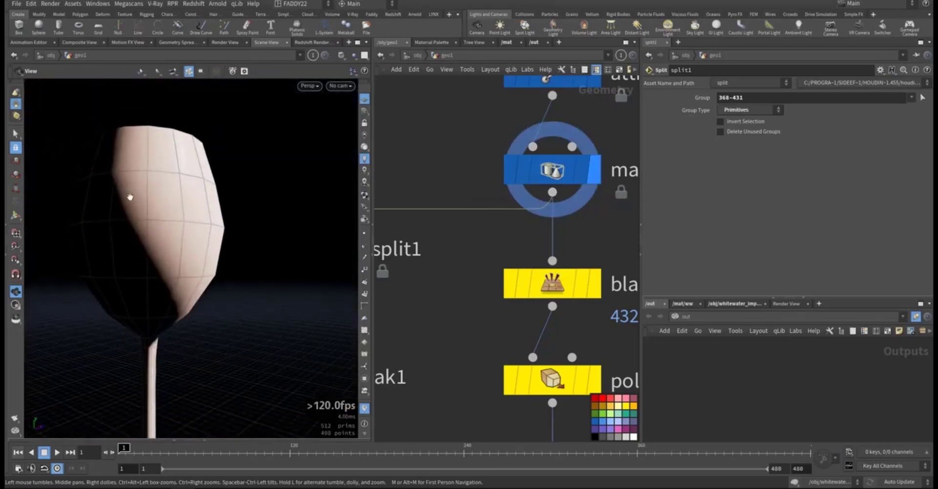
drag(227, 262, 201, 253)
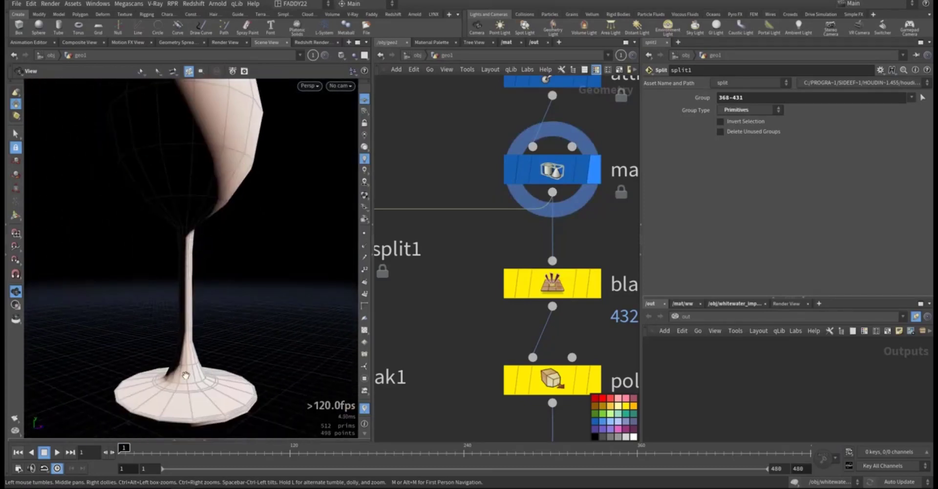
key(f)
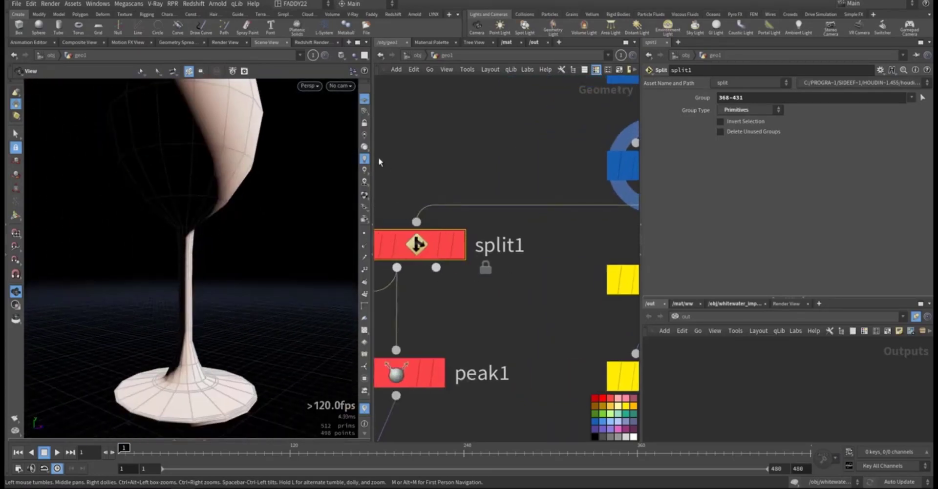
click(541, 248)
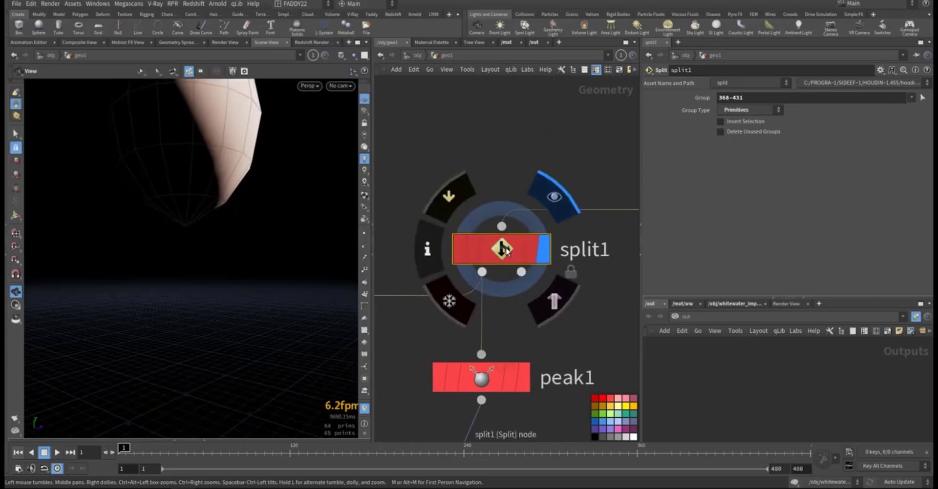
drag(266, 186, 277, 249)
- Follow the split1 output to the purple branch and display polyextrude1 to examine its extrusion settings and the bowl's thickness
middle_drag(452, 193, 489, 132)
middle_drag(446, 255, 583, 192)
scroll(485, 239, down, 6)
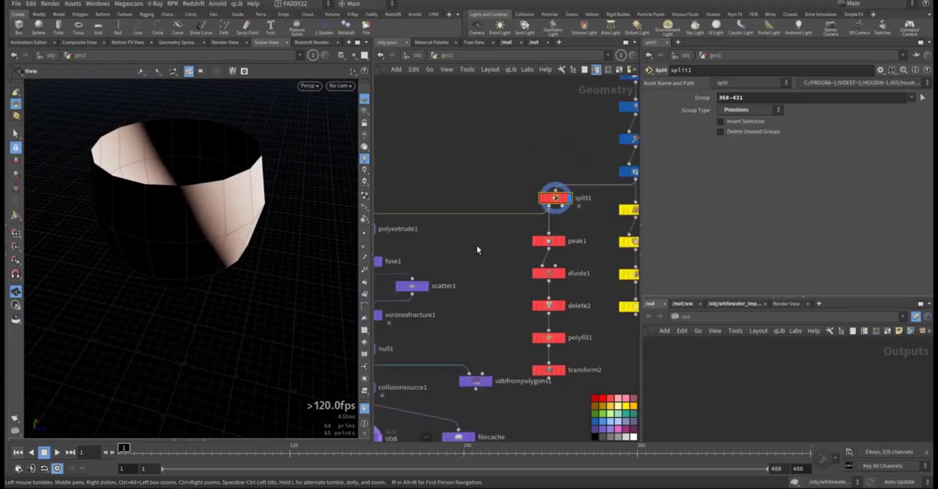
middle_drag(478, 247, 573, 253)
scroll(524, 226, up, 4)
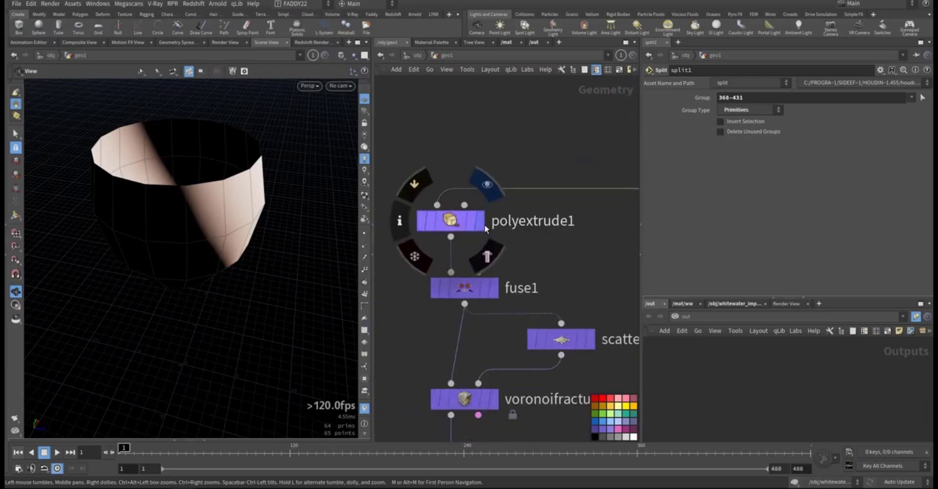
click(482, 224)
click(456, 224)
drag(293, 197, 336, 191)
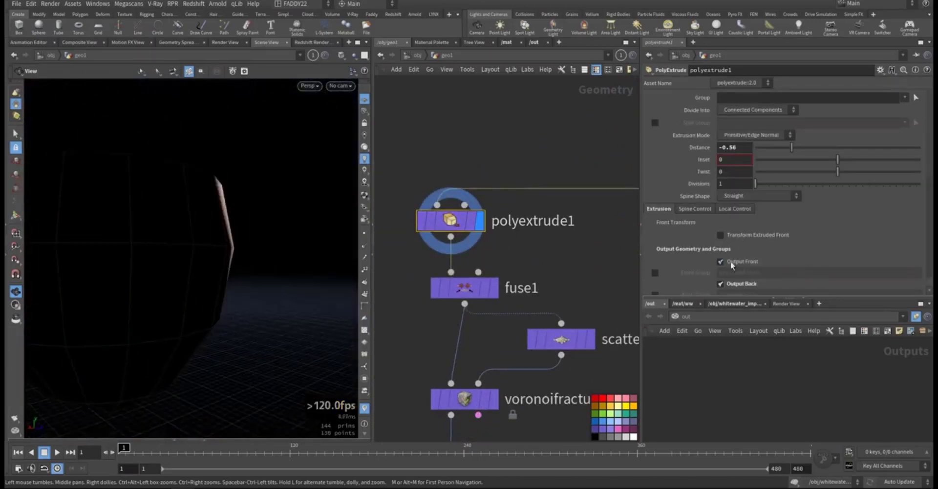
drag(241, 248, 185, 249)
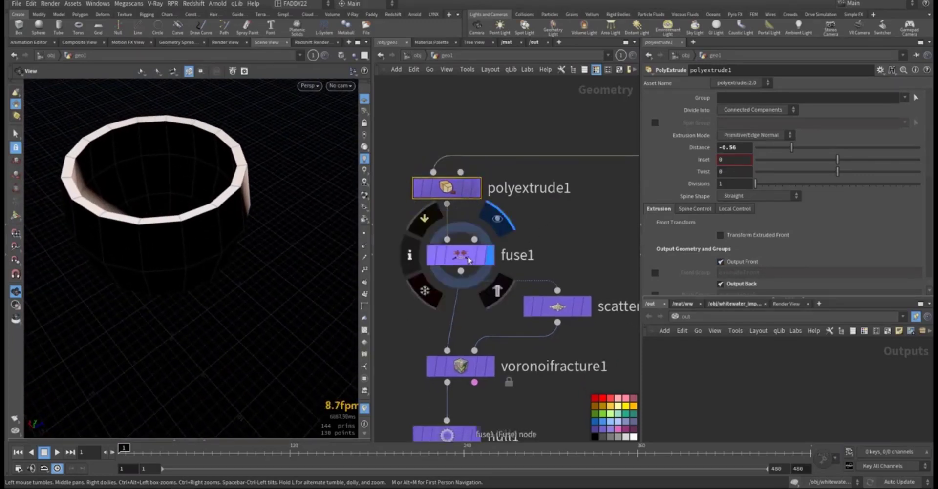
- Display fuse1 to inspect the bowl and its snap settings, and display scatter1 to review its point count
click(468, 260)
scroll(328, 240, up, 10)
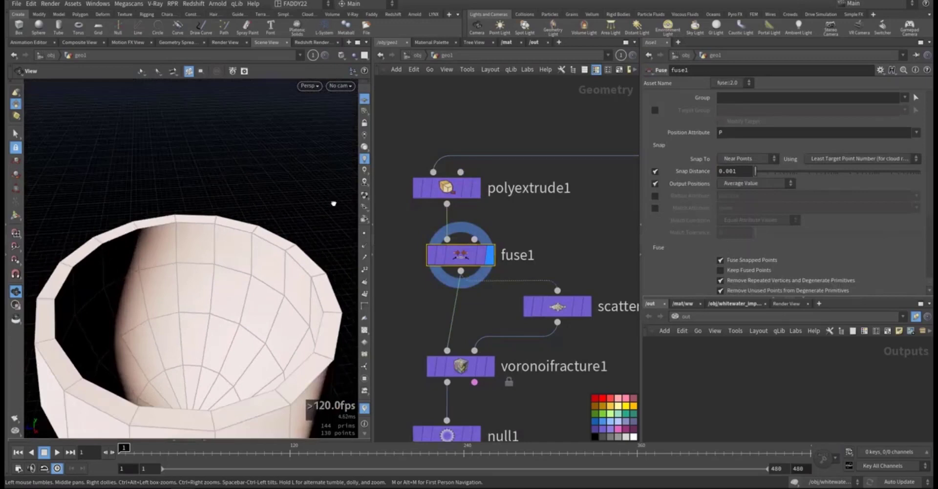
mouse_move(333, 203)
mouse_down()
mouse_move(311, 144)
mouse_move(333, 136)
mouse_move(258, 222)
mouse_up()
middle_drag(200, 237, 268, 212)
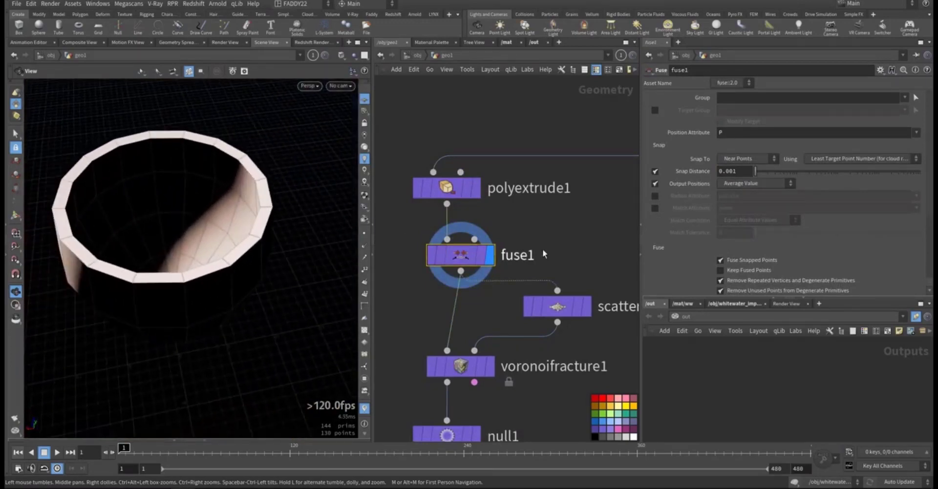
middle_drag(606, 311, 600, 259)
click(582, 262)
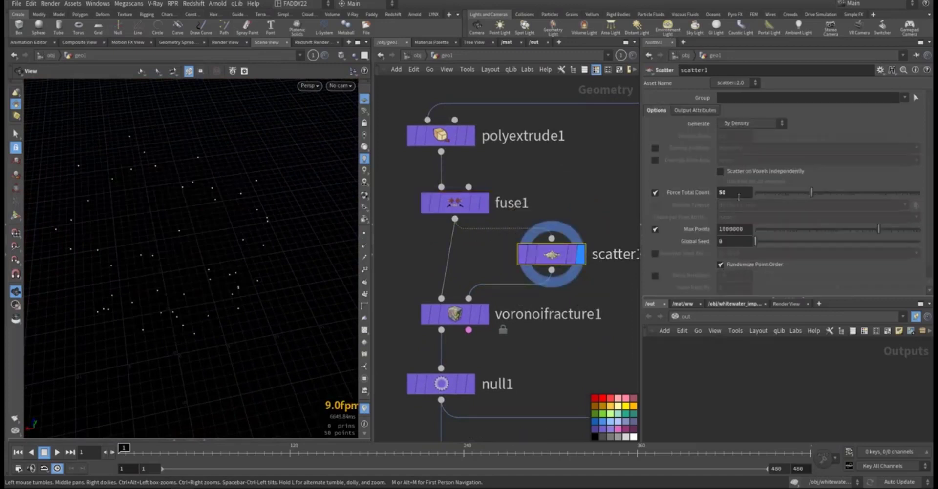
- Display voronoifracture1 to inspect the fracture pattern on the bowl's rim up close, and display null1 below it
middle_drag(405, 278, 426, 209)
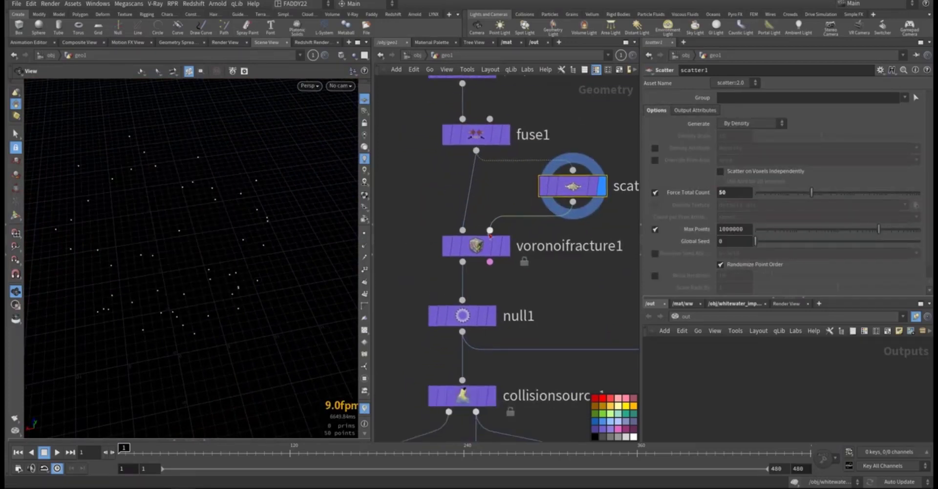
click(504, 248)
scroll(532, 254, up, 3)
click(459, 247)
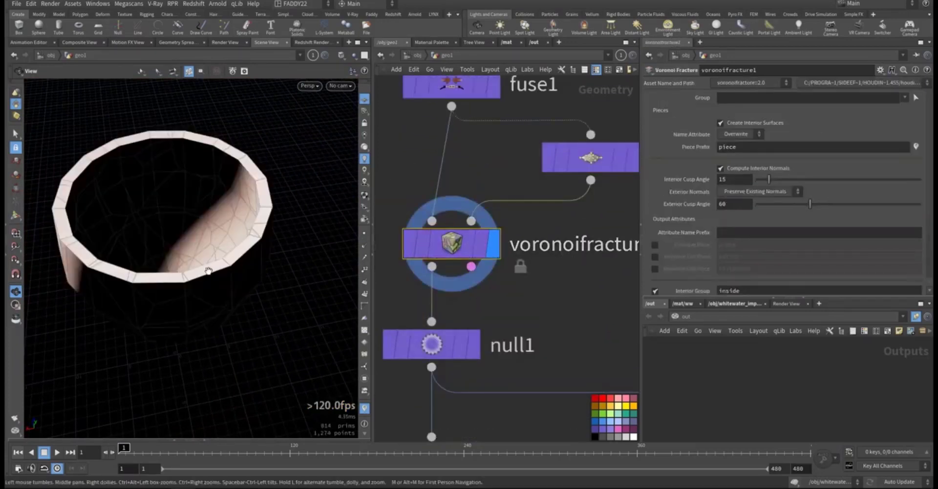
mouse_move(209, 268)
mouse_down()
mouse_move(287, 203)
mouse_move(303, 284)
mouse_move(263, 289)
mouse_move(230, 265)
mouse_move(296, 256)
mouse_move(217, 257)
mouse_up()
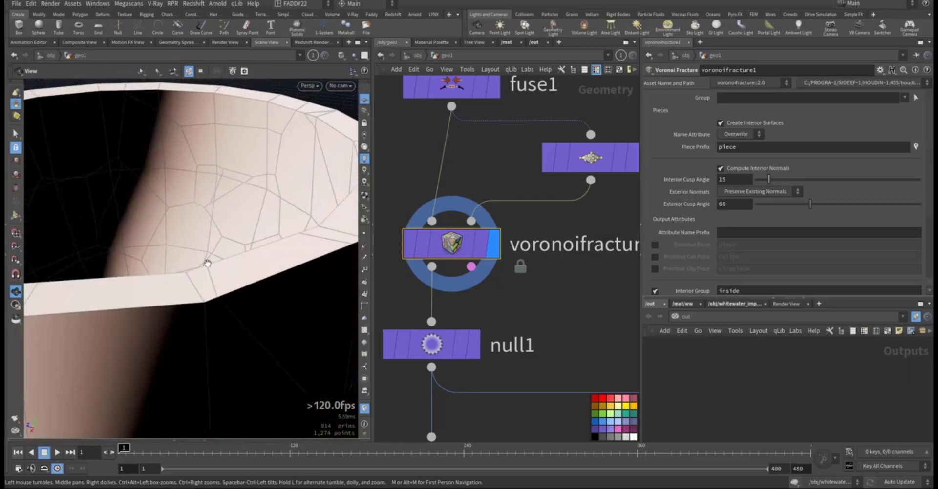
middle_drag(491, 322, 509, 284)
click(480, 310)
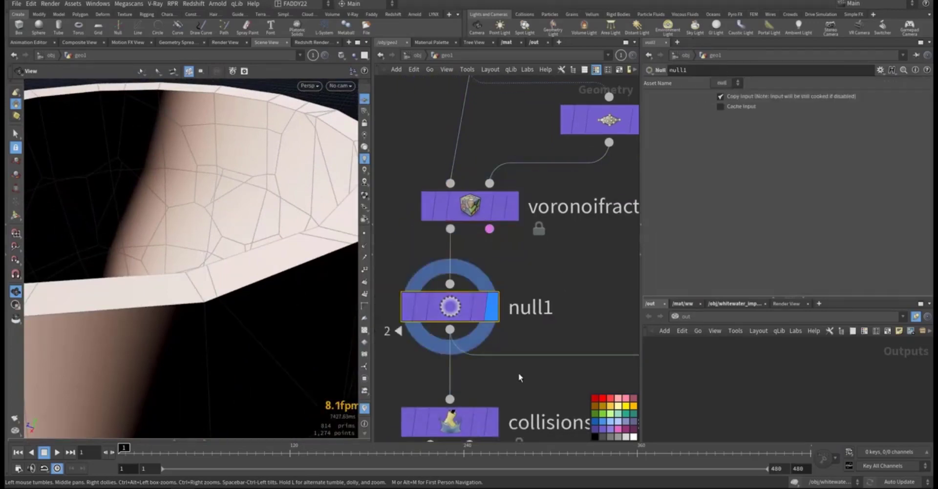
- Move vdbfrompolygons1 slightly closer to the purple branch and display it to examine the bowl's VDB and voxel settings
middle_drag(517, 373, 541, 287)
scroll(541, 287, down, 5)
middle_drag(547, 321, 490, 254)
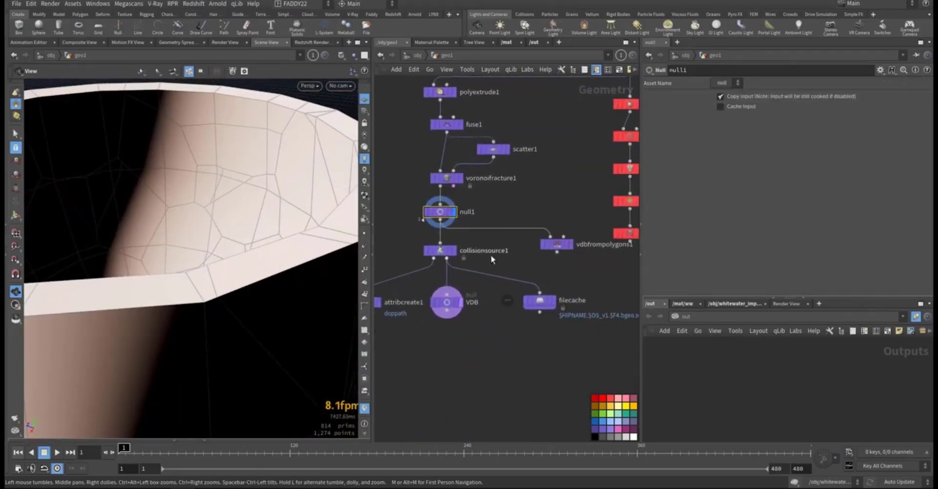
drag(563, 251, 544, 252)
click(554, 249)
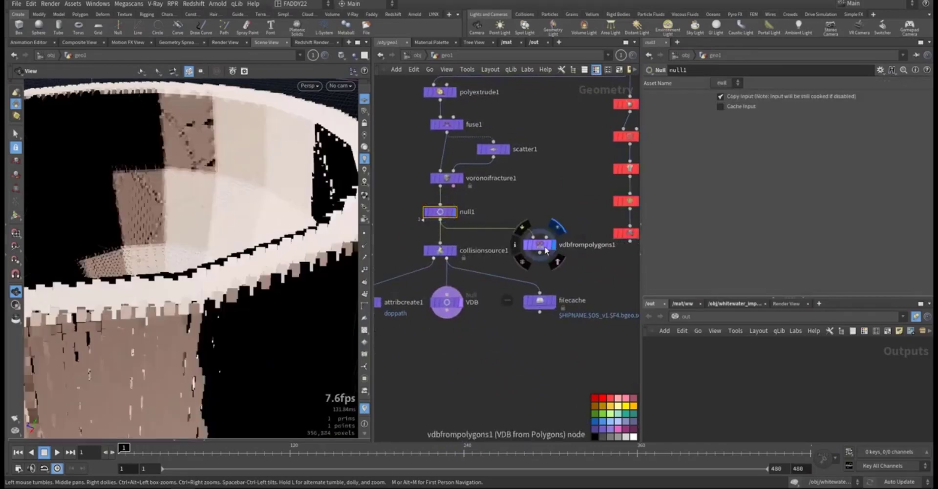
right_drag(242, 224, 164, 258)
drag(164, 258, 254, 244)
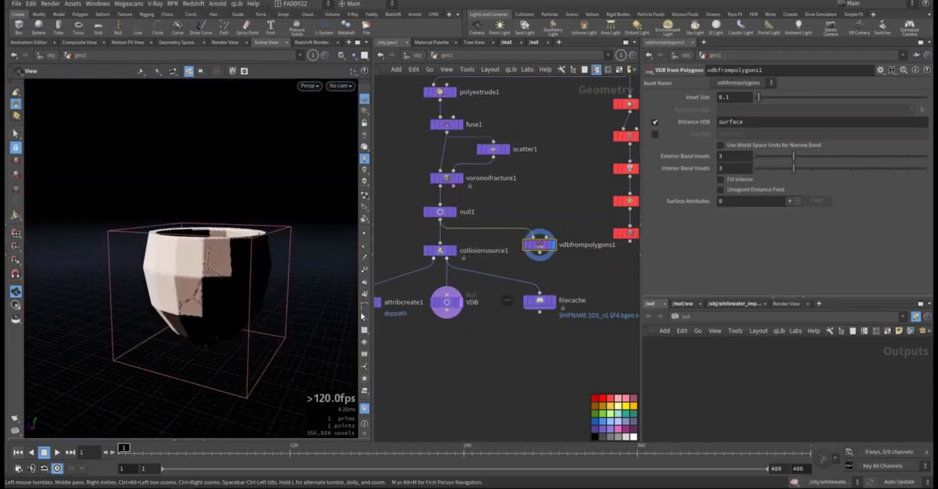
- Display collisionsource1 and review its volume settings and node information
middle_drag(438, 278, 505, 306)
scroll(505, 305, up, 5)
click(513, 244)
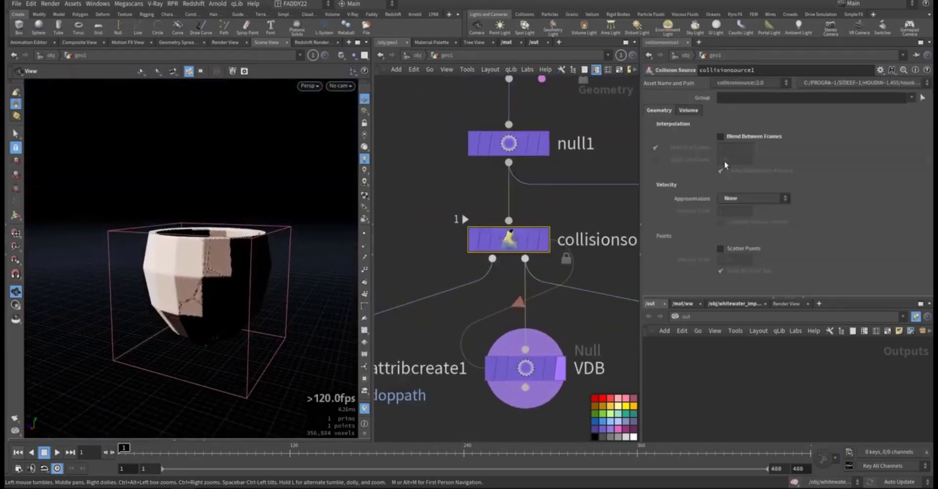
click(543, 240)
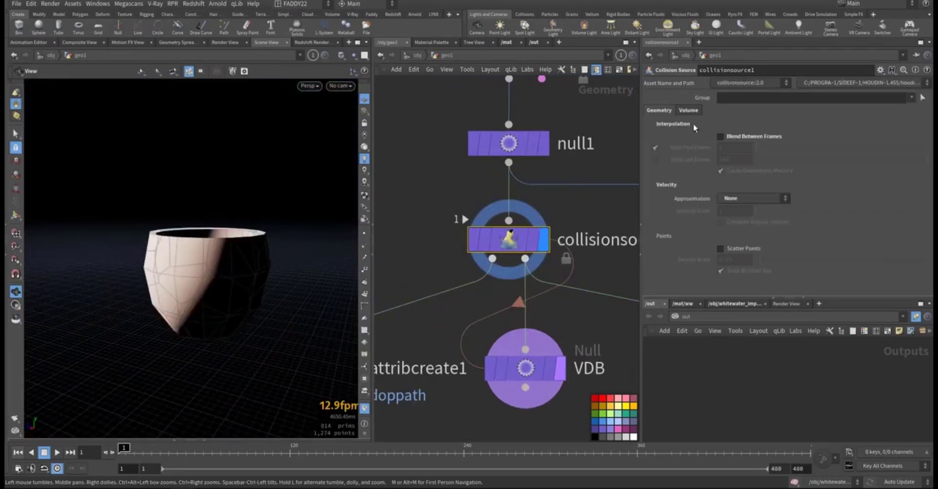
click(688, 110)
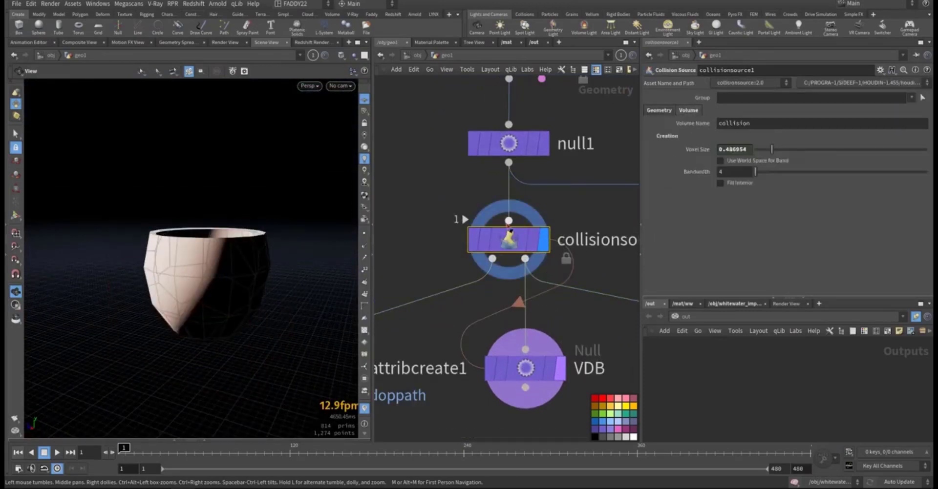
middle_click(510, 238)
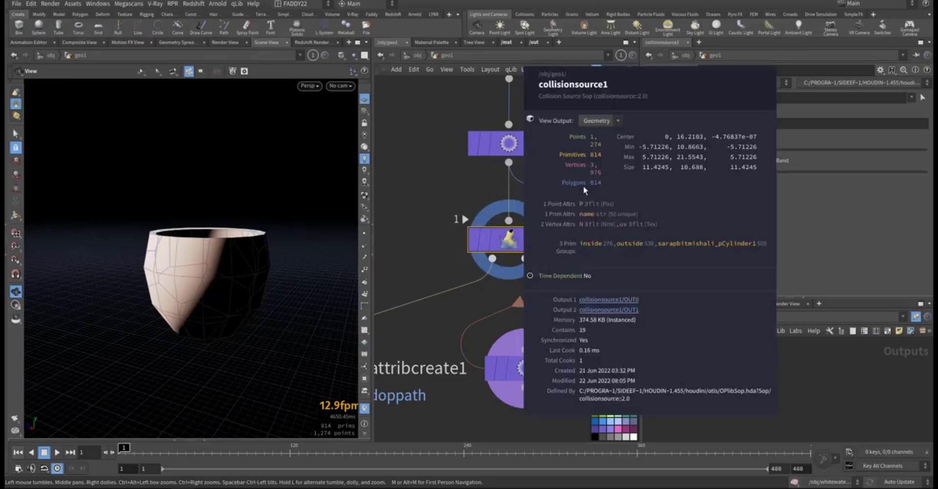
- Check the node information of the VDB null for its collision volume
middle_drag(465, 306, 461, 222)
middle_click(523, 285)
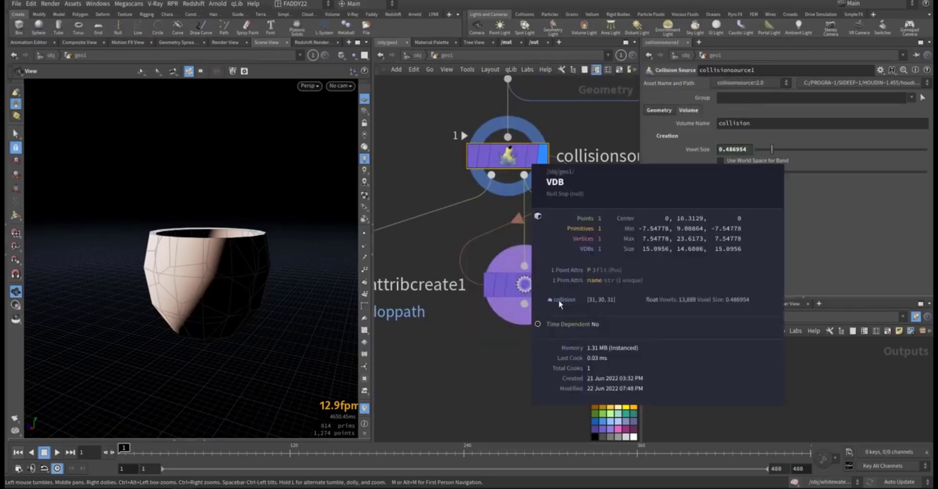
middle_click(550, 264)
middle_click(551, 261)
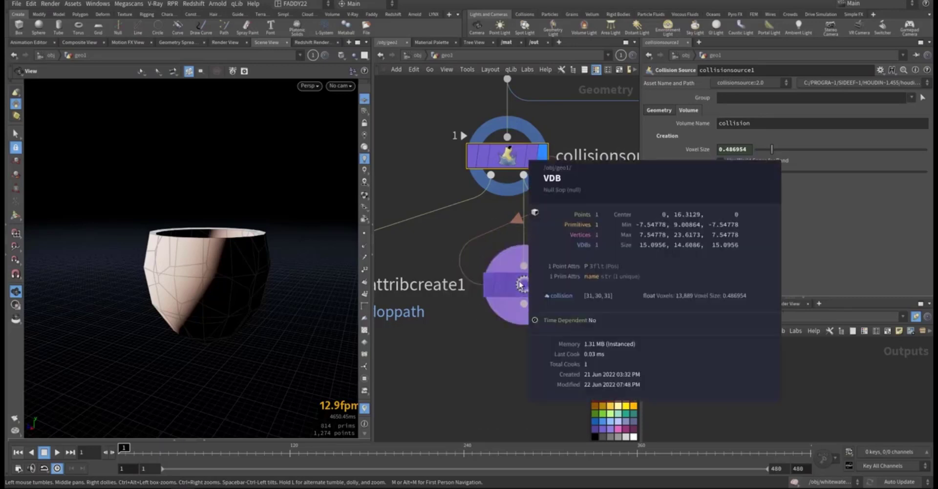
- Display the VDB null to examine the collision volume of the bowl in the scene view
middle_drag(410, 301, 495, 288)
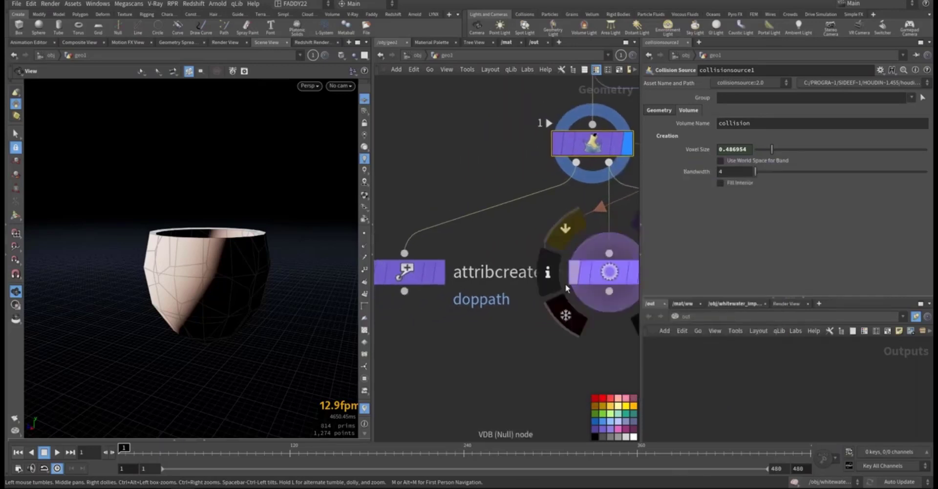
middle_drag(566, 288, 503, 311)
click(523, 267)
click(486, 269)
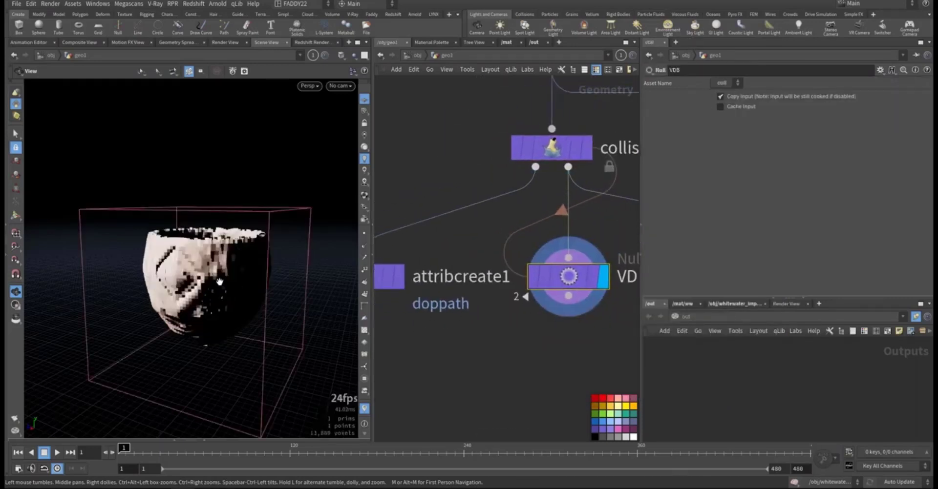
drag(219, 282, 246, 288)
- Display attribcreate1 to review its doppath attribute, and select it together with the VDB null
middle_drag(431, 309, 510, 309)
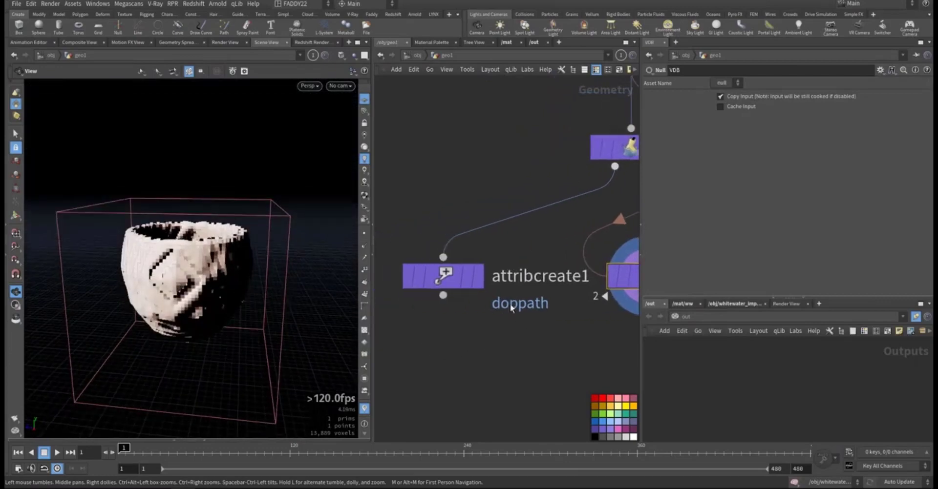
click(477, 281)
click(443, 278)
drag(205, 264, 235, 263)
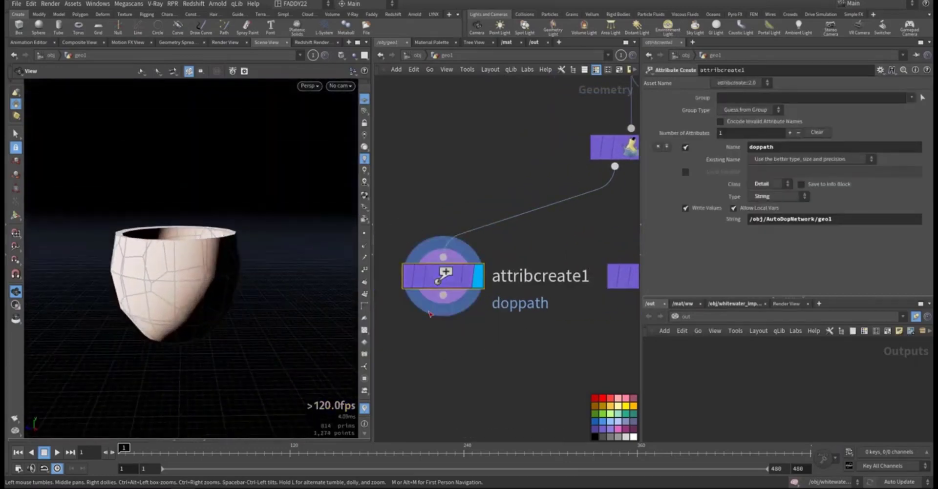
scroll(430, 314, down, 3)
drag(593, 274, 592, 276)
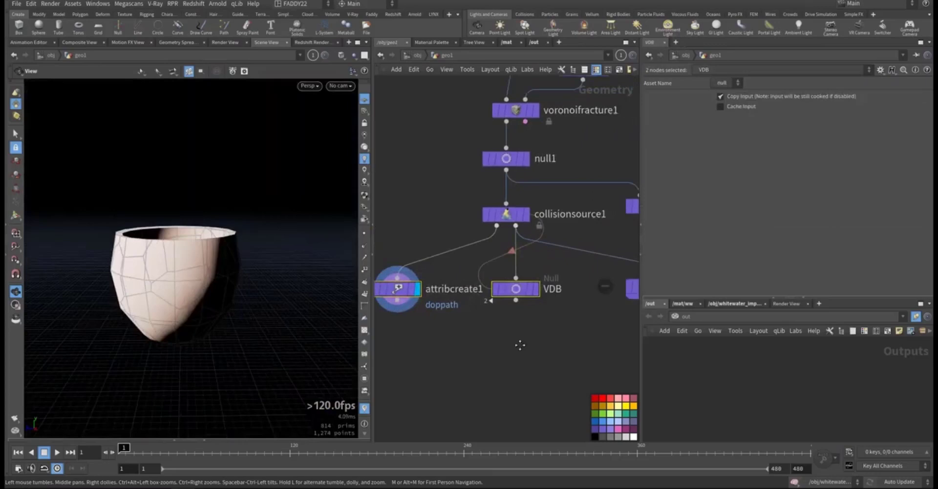
- Display peak1 and divide1 in the red branch to inspect the bowl and the bricker polygon settings
scroll(518, 344, down, 6)
scroll(529, 306, up, 8)
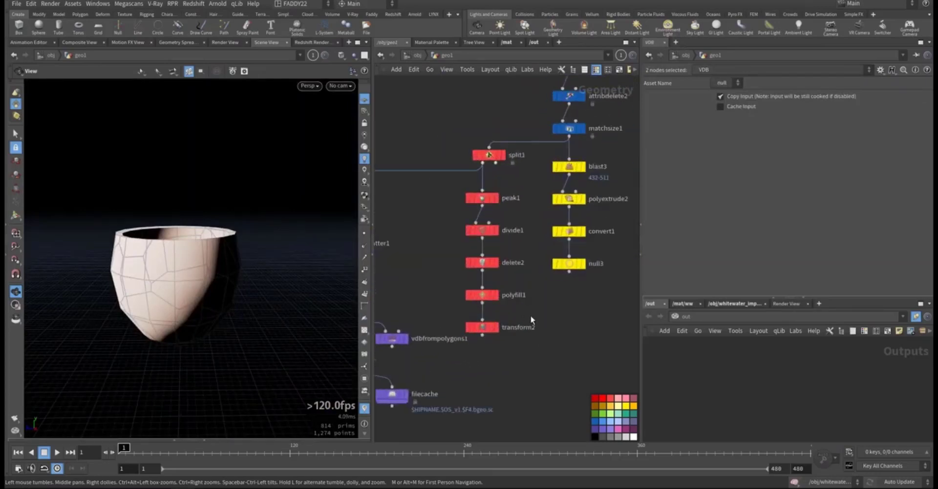
click(482, 166)
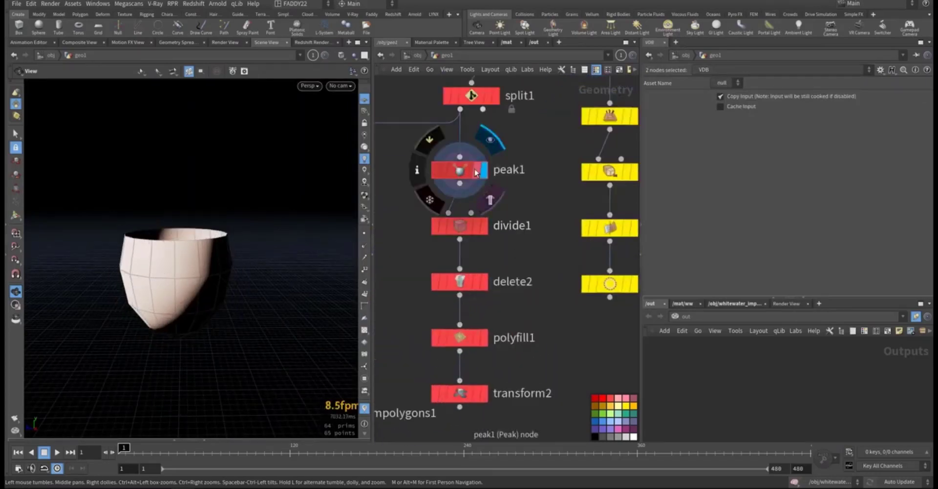
click(464, 171)
click(482, 230)
click(461, 231)
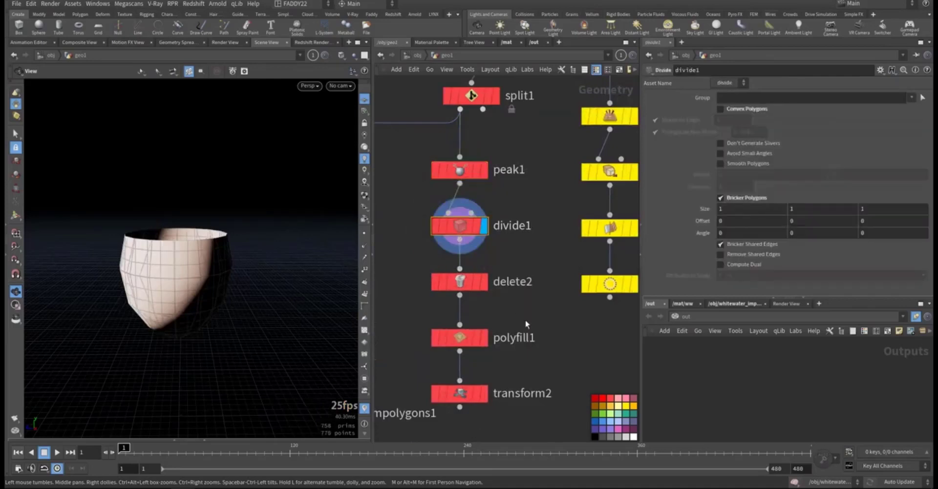
- Display delete2, polyfill1 and transform2 in turn to review how the lower bowl is cut, capped and offset
middle_drag(491, 290, 504, 219)
click(502, 251)
click(475, 253)
click(531, 272)
click(497, 271)
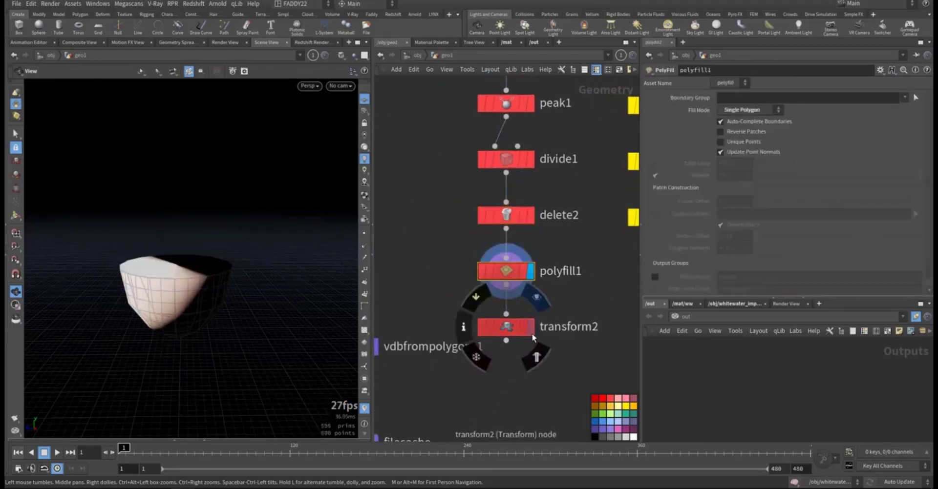
click(531, 329)
click(483, 330)
- Examine the pink liquid cache branch and the purple collision branch of the geo1 network
middle_drag(407, 310, 521, 318)
scroll(481, 324, down, 6)
middle_drag(425, 366, 570, 334)
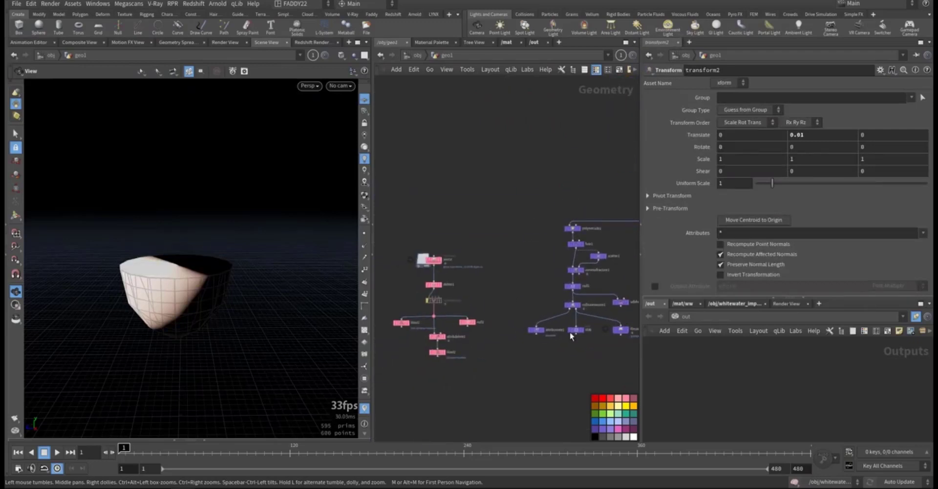
middle_drag(477, 301, 595, 277)
scroll(519, 289, up, 5)
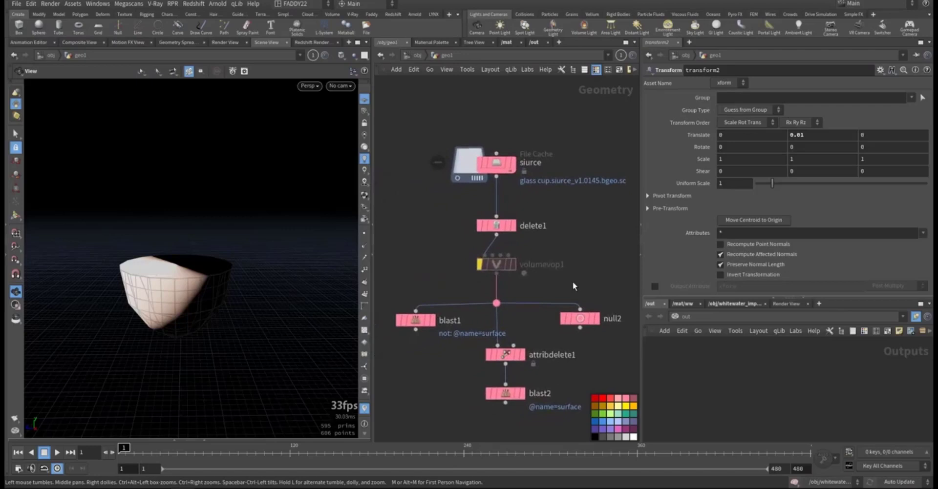
middle_drag(588, 235, 420, 243)
middle_drag(610, 247, 398, 289)
middle_drag(505, 283, 535, 356)
middle_drag(416, 315, 465, 295)
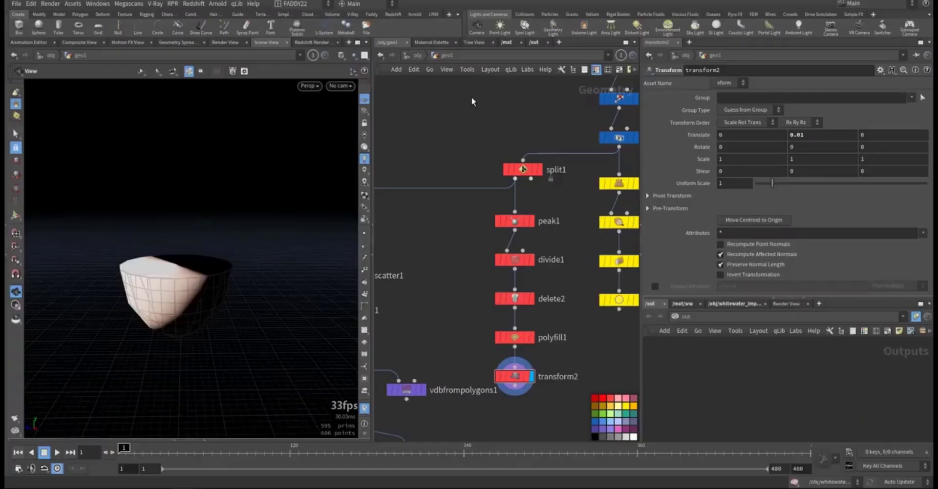
- Display split1 and peak1 in turn to inspect the separated inner bowl surface and its peak distance
scroll(537, 149, up, 3)
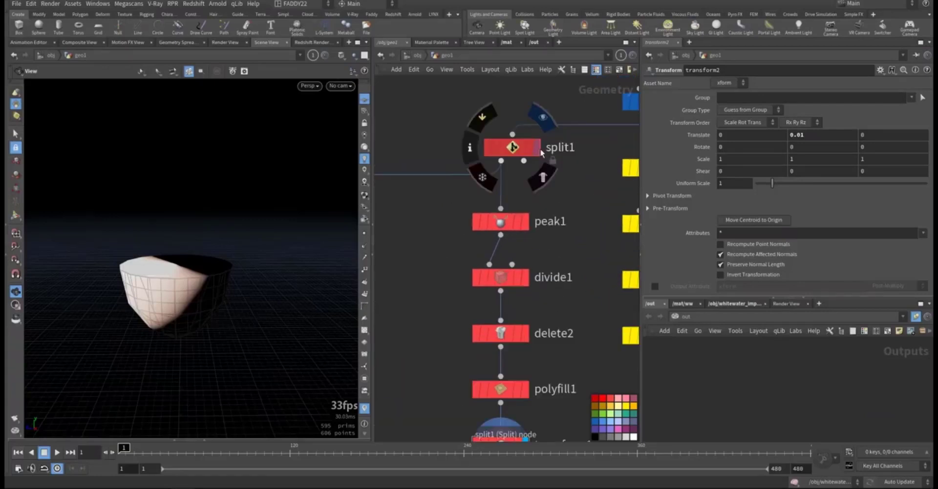
click(537, 147)
drag(146, 273, 206, 253)
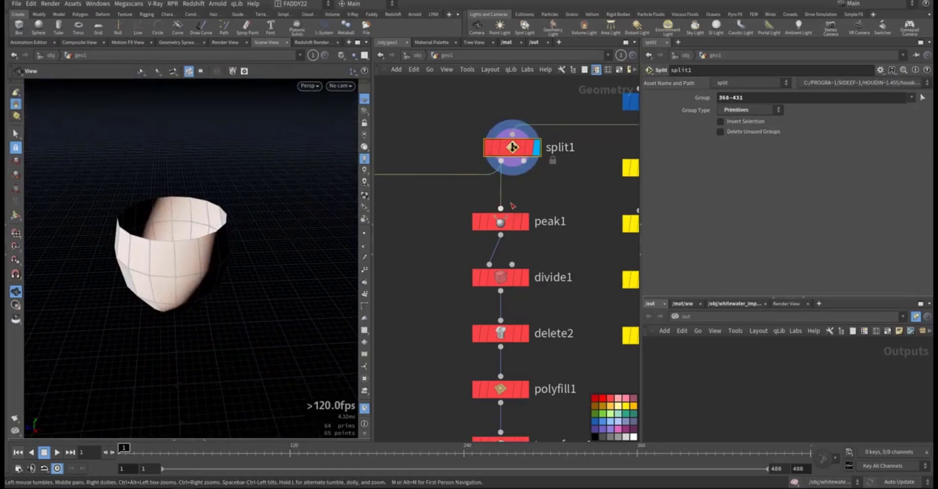
click(526, 222)
click(472, 226)
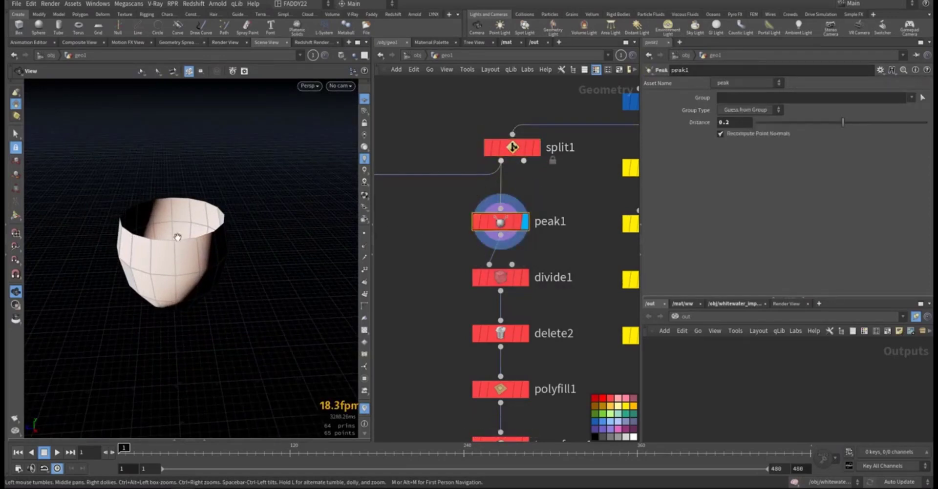
right_drag(177, 237, 262, 228)
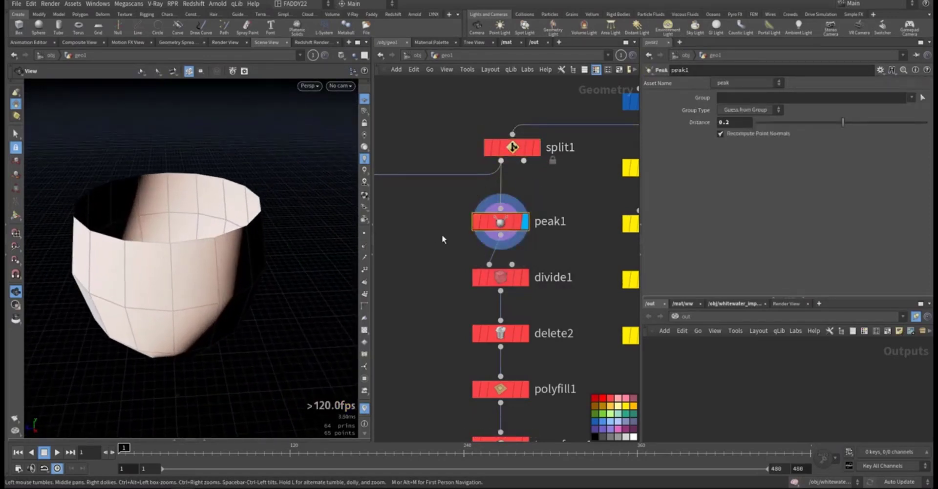
- Display divide1 and delete2 in turn to inspect the bricked bowl and the bounding-box cut of its upper part
click(505, 282)
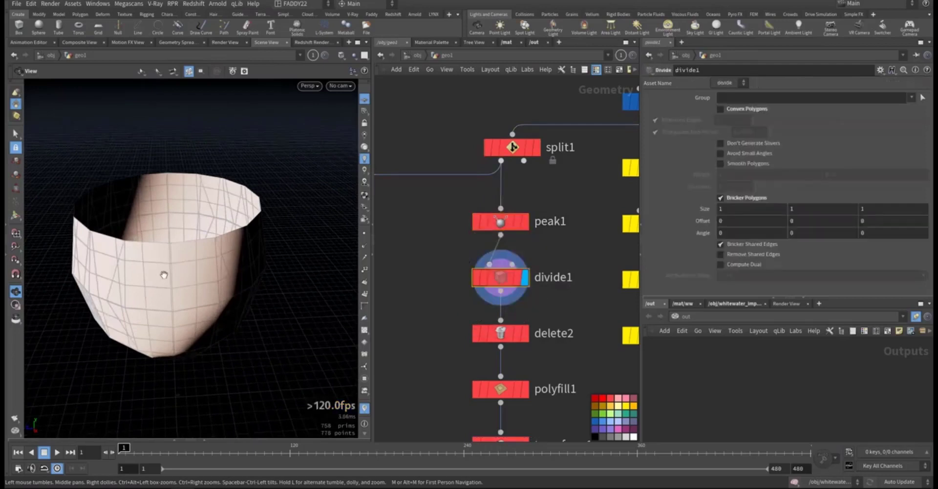
drag(164, 272, 223, 214)
click(523, 335)
click(498, 335)
drag(170, 199, 191, 209)
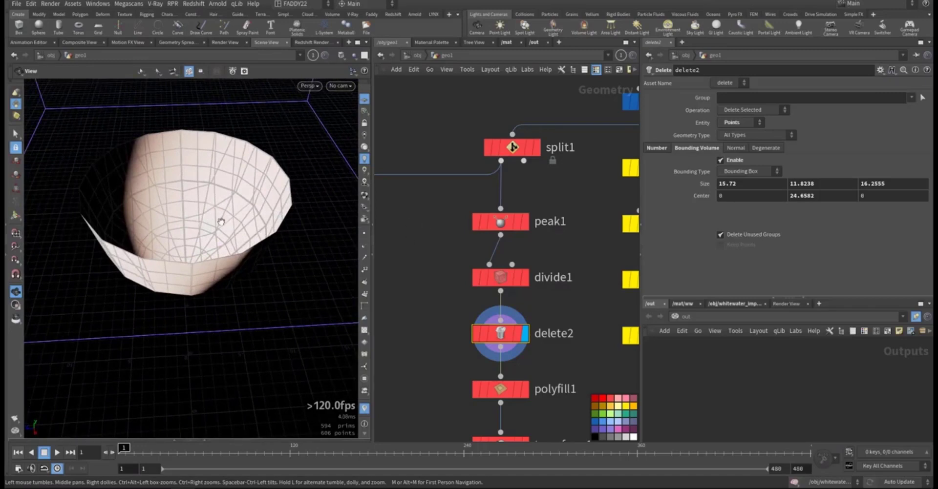
- Display polyfill1 and transform2 in turn to inspect the bowl's cap and its translate settings
middle_drag(436, 308, 450, 215)
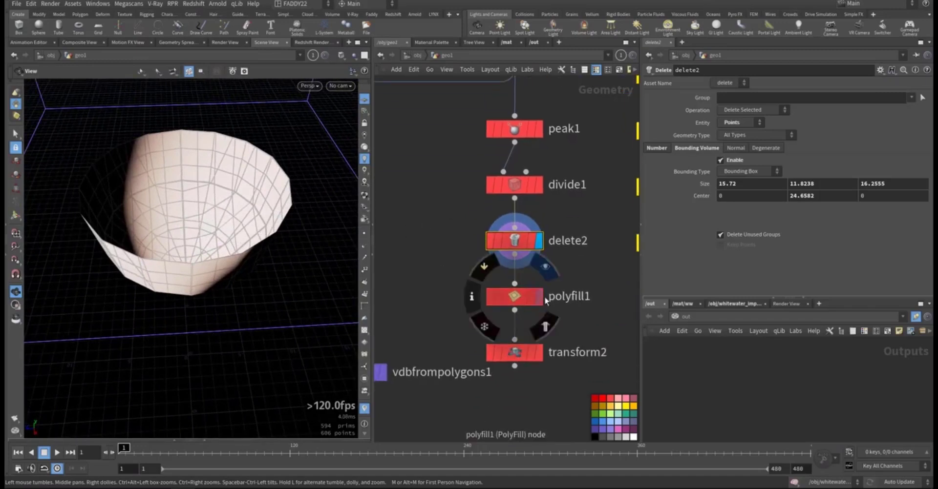
click(537, 296)
mouse_move(270, 278)
mouse_down()
mouse_move(244, 288)
mouse_move(215, 272)
mouse_move(318, 243)
mouse_move(222, 182)
mouse_move(157, 240)
mouse_move(191, 225)
mouse_move(244, 244)
mouse_move(273, 273)
mouse_up()
middle_drag(492, 339, 487, 284)
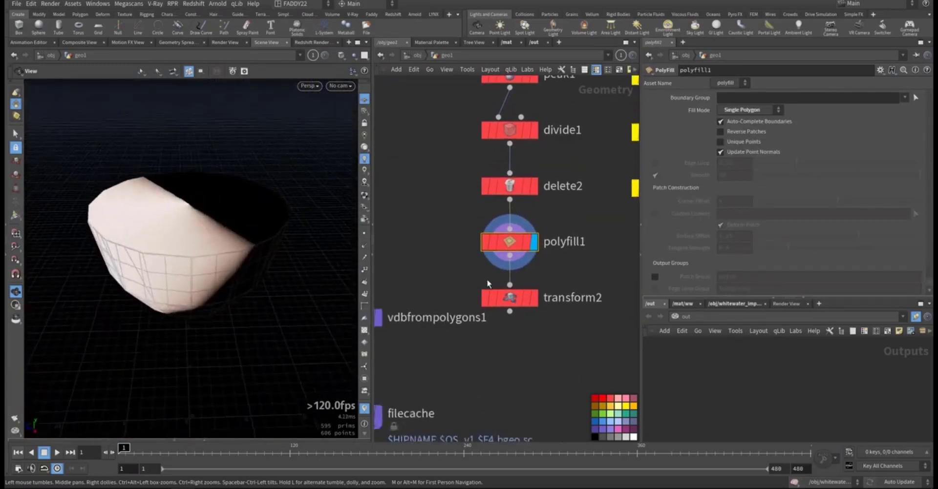
click(532, 300)
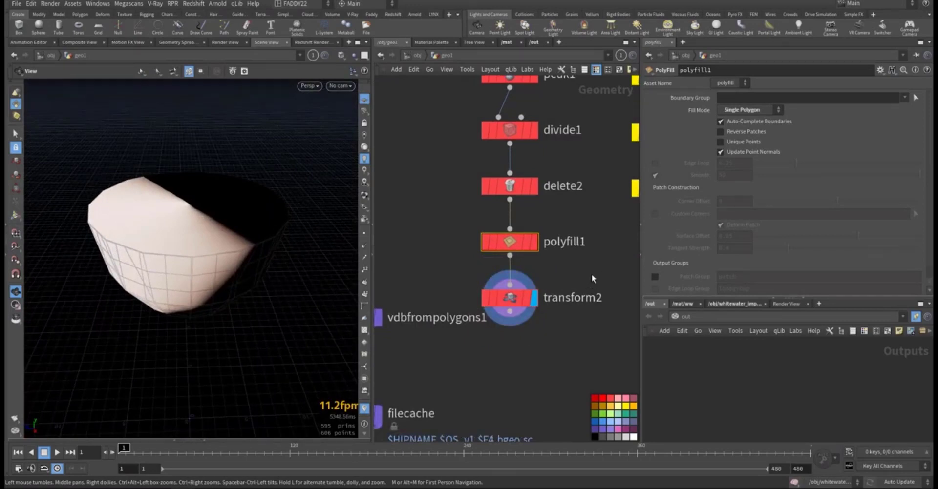
click(496, 299)
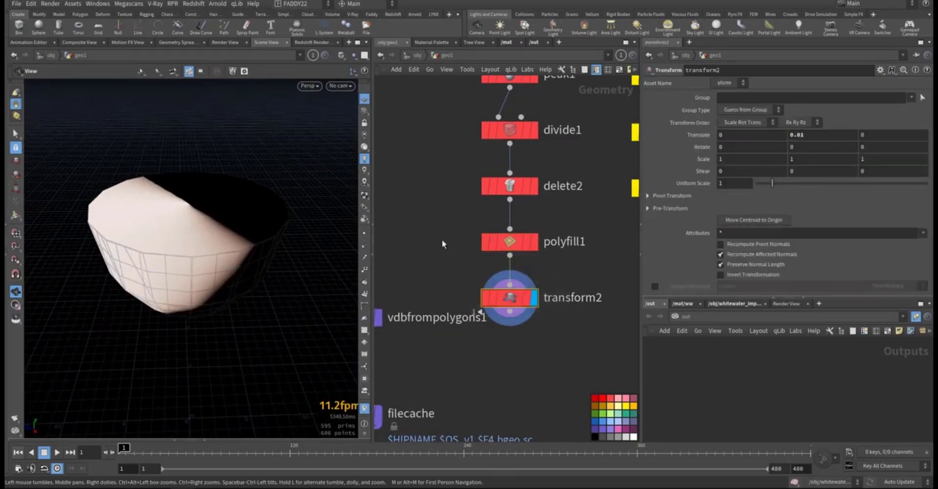
- Display the siurce file cache in the pink branch and inspect the cached liquid and its cache settings
scroll(441, 239, down, 5)
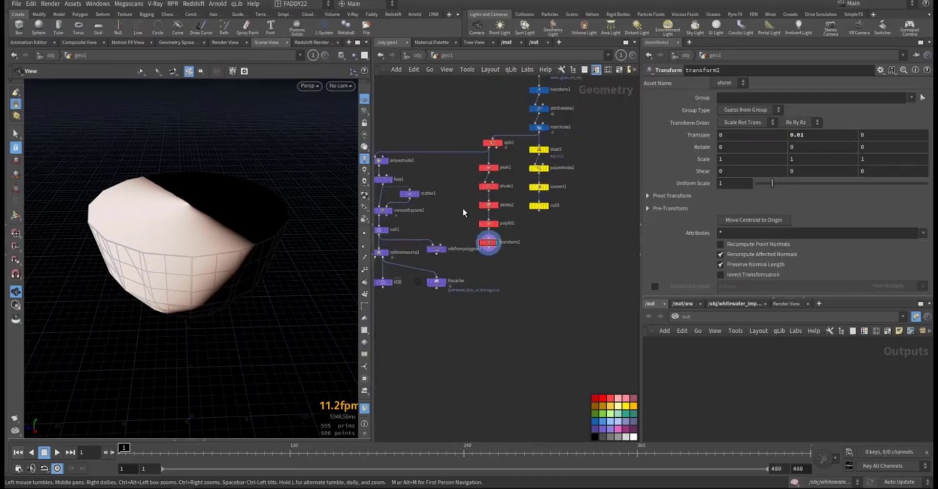
middle_drag(461, 208, 542, 250)
middle_drag(429, 263, 438, 256)
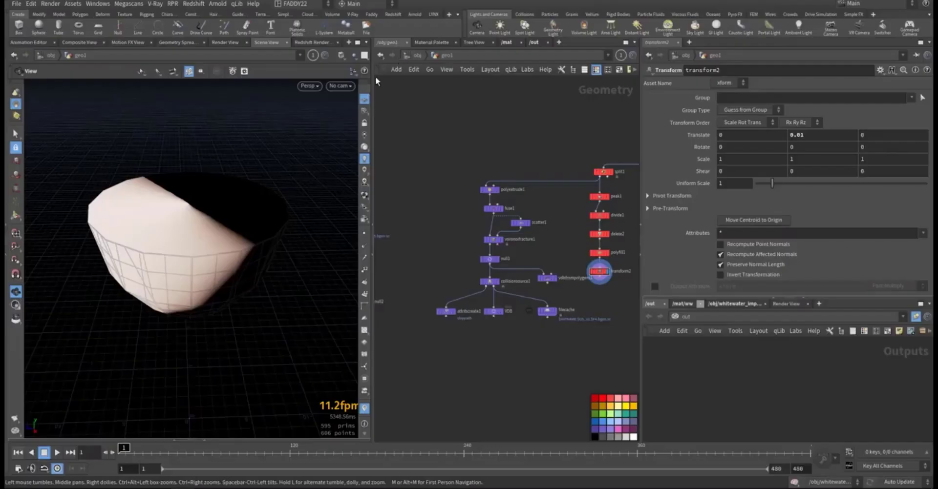
middle_drag(396, 174, 563, 170)
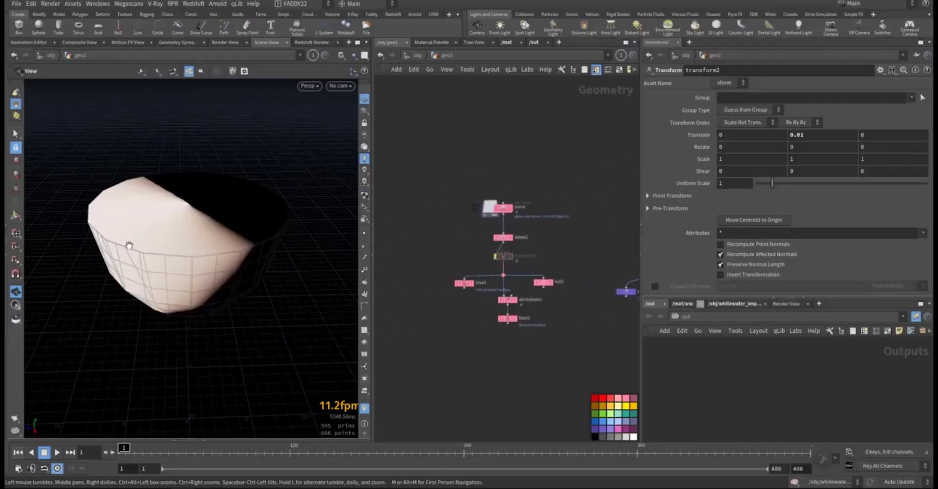
drag(177, 260, 188, 255)
middle_drag(424, 274, 425, 236)
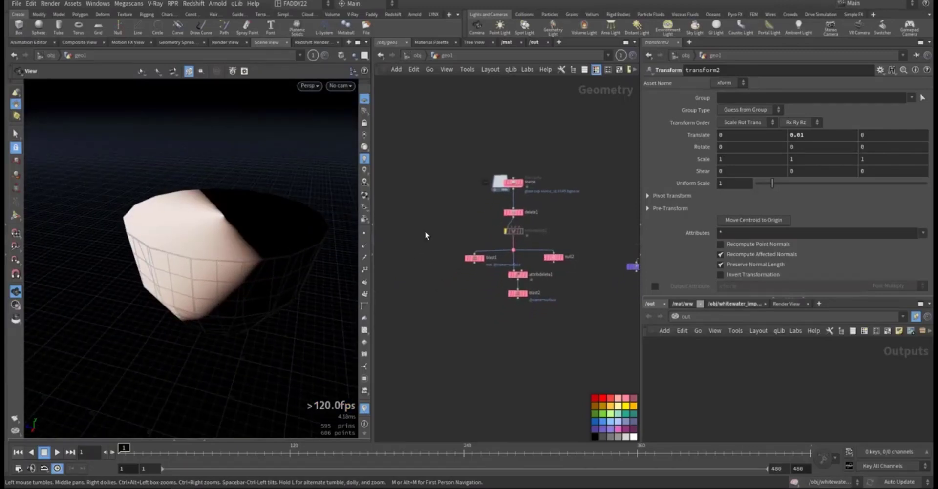
middle_drag(516, 313, 511, 335)
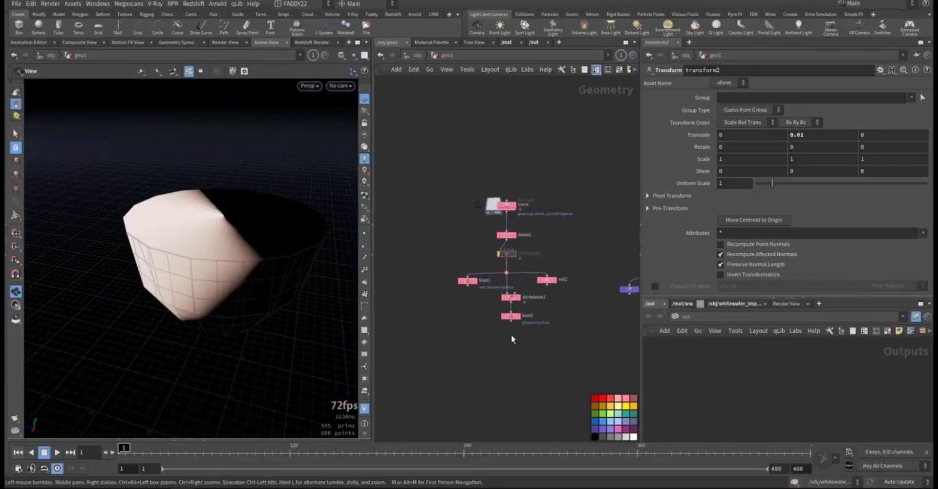
scroll(511, 335, up, 3)
middle_drag(449, 195, 468, 316)
click(535, 232)
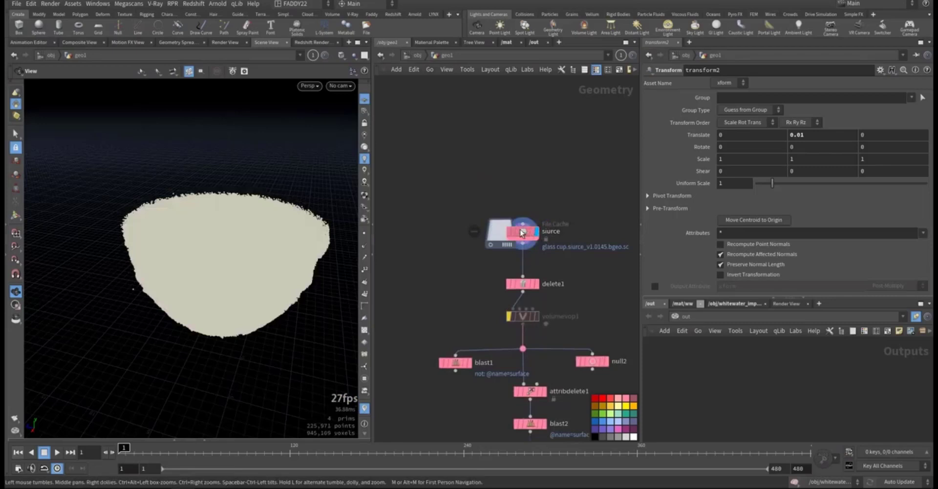
drag(215, 320, 174, 281)
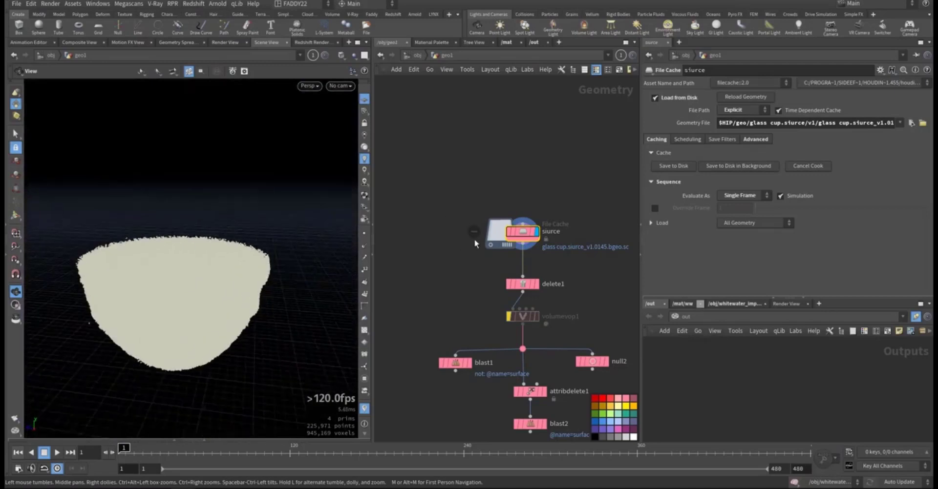
- Look over the collision branch, return to the object level and open the AutoDopNetwork
middle_drag(462, 265, 394, 176)
middle_drag(601, 241, 456, 230)
middle_drag(605, 301, 548, 253)
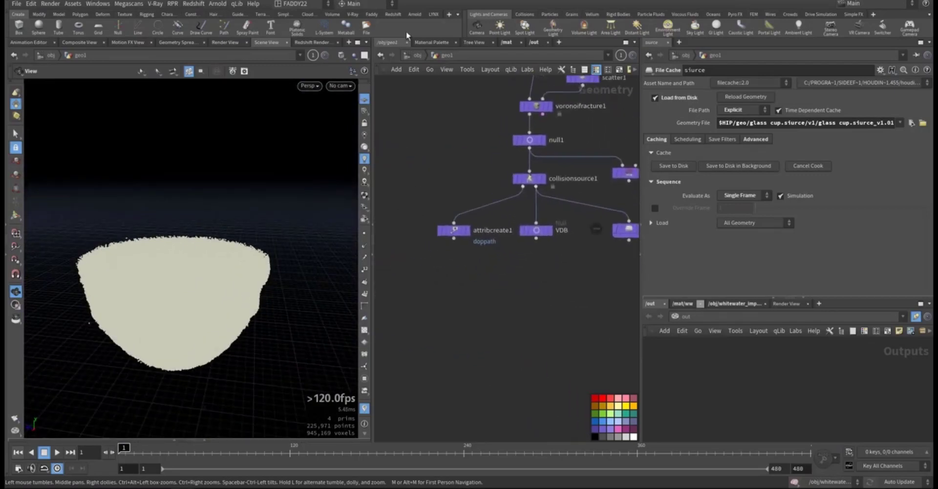
click(414, 56)
middle_drag(435, 229, 417, 233)
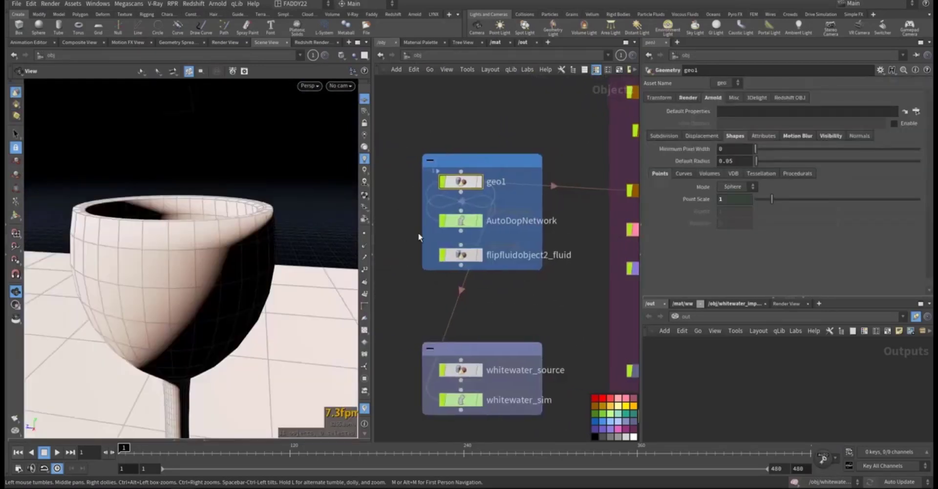
double_click(460, 221)
- Select the box1 and box2 rigid bodies with merge3 and rigidbodysolver1 to review the RBD part of the simulation
scroll(538, 235, up, 3)
drag(576, 261, 506, 198)
middle_drag(506, 197, 588, 214)
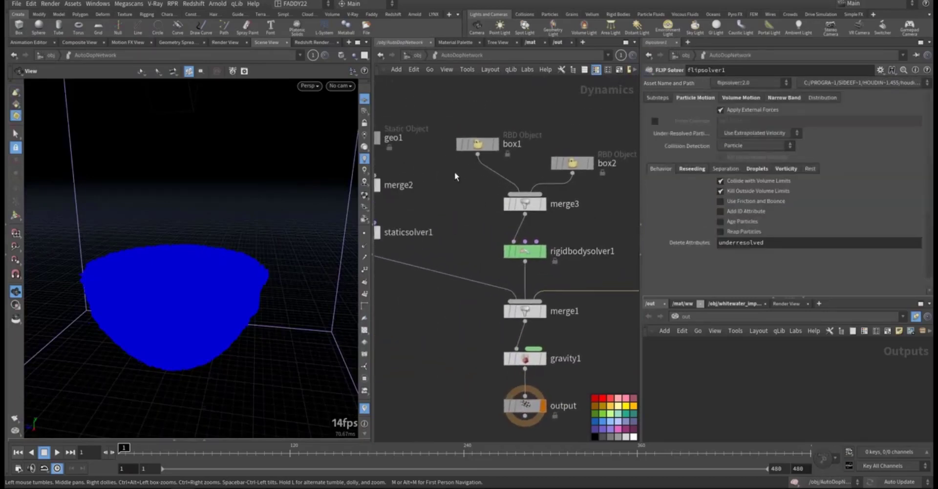
drag(440, 116, 577, 264)
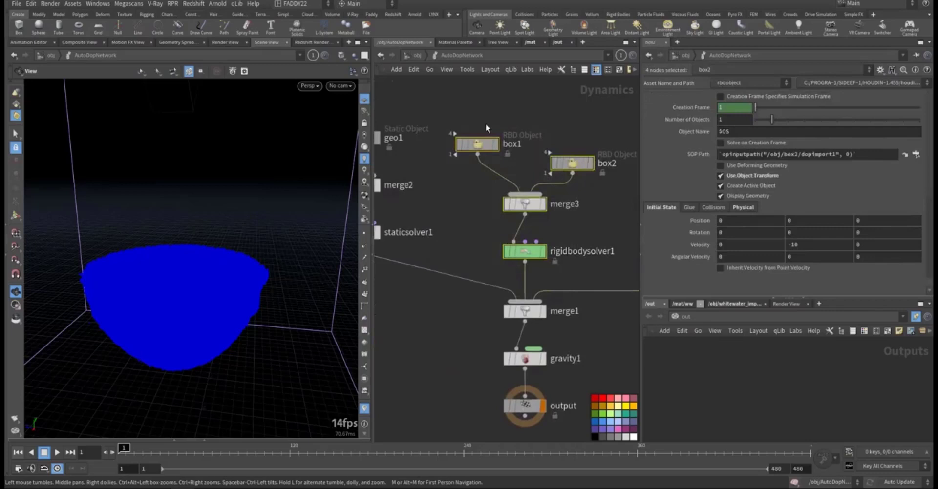
drag(433, 104, 602, 189)
- Open the box1 and box2 geometry objects in turn to review their DOP import and file cache nodes
click(417, 56)
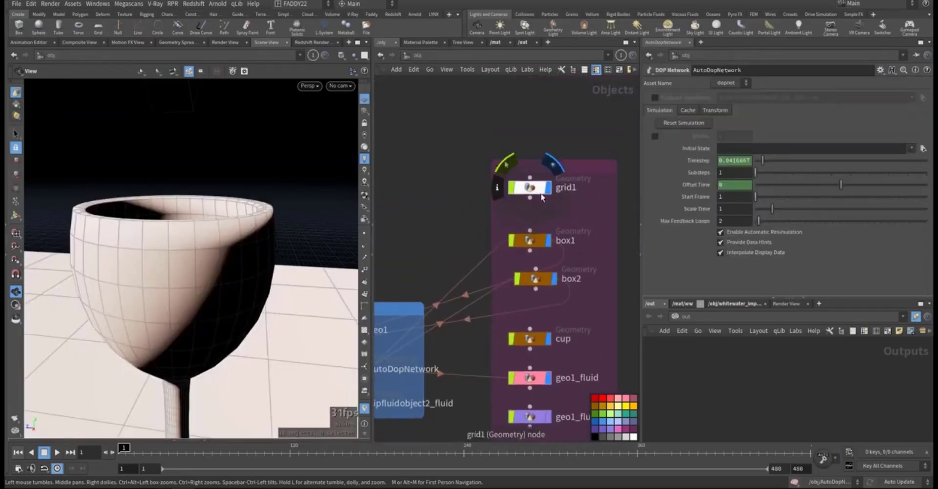
double_click(528, 241)
drag(235, 182, 259, 188)
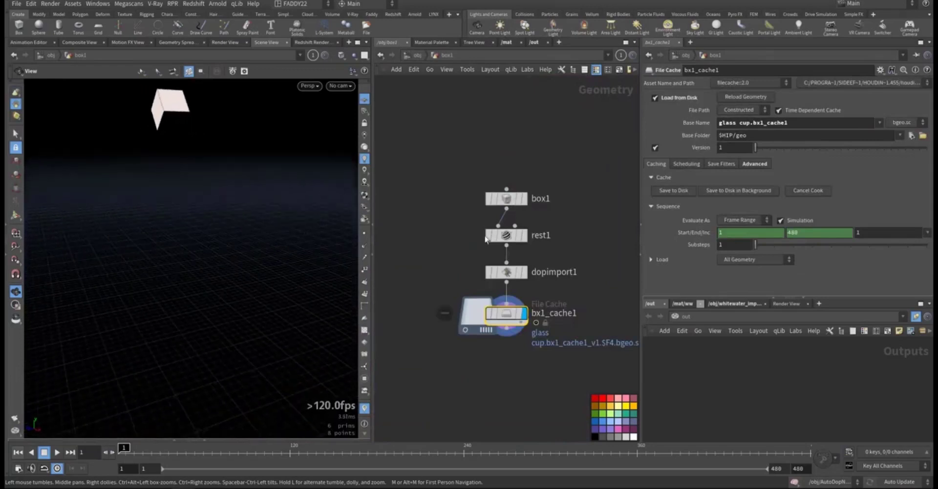
click(403, 57)
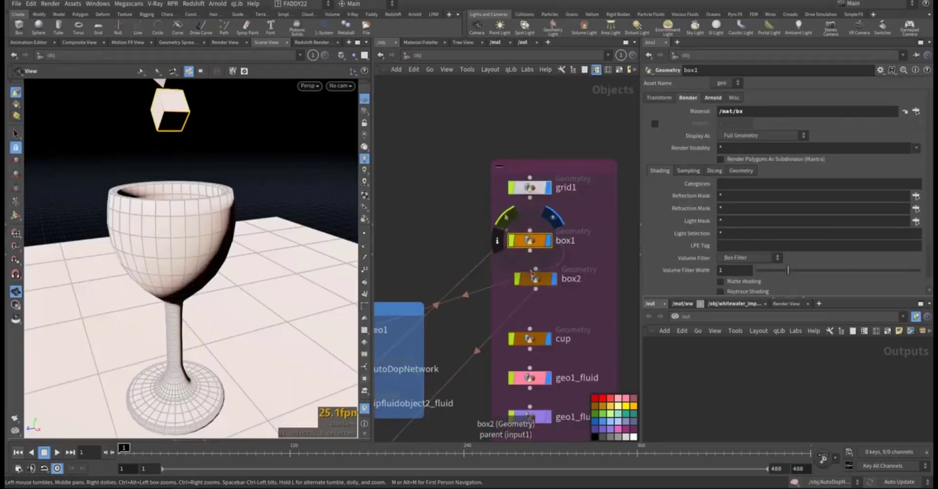
double_click(532, 277)
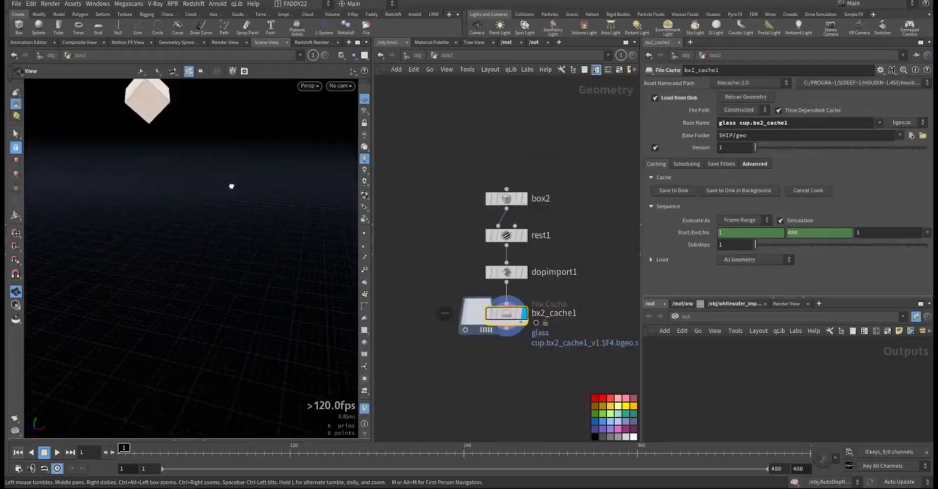
- Reopen the AutoDopNetwork and select the box1, box2, merge3 and rigidbodysolver1 nodes
click(417, 57)
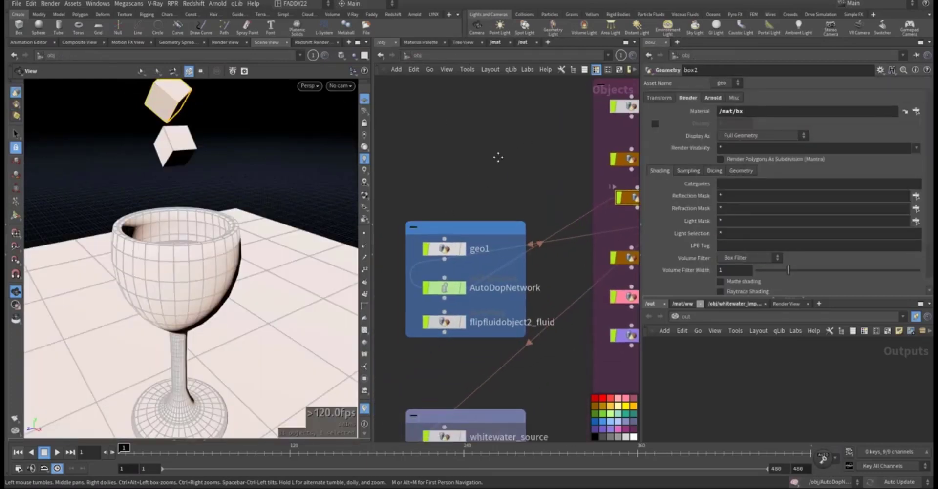
double_click(451, 276)
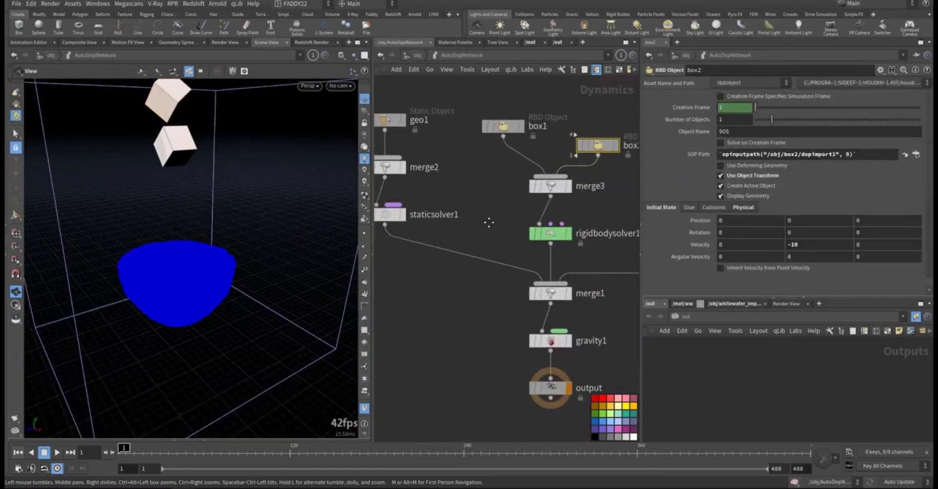
drag(595, 144, 523, 242)
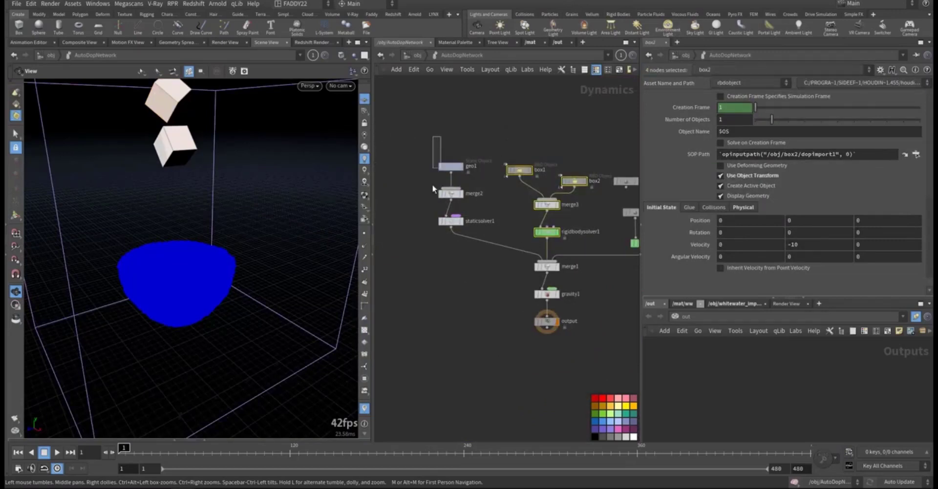
- Enable Display Geometry on the geo1 static object and inspect the fractured collision bowl around the liquid
drag(432, 185, 444, 261)
drag(413, 141, 468, 172)
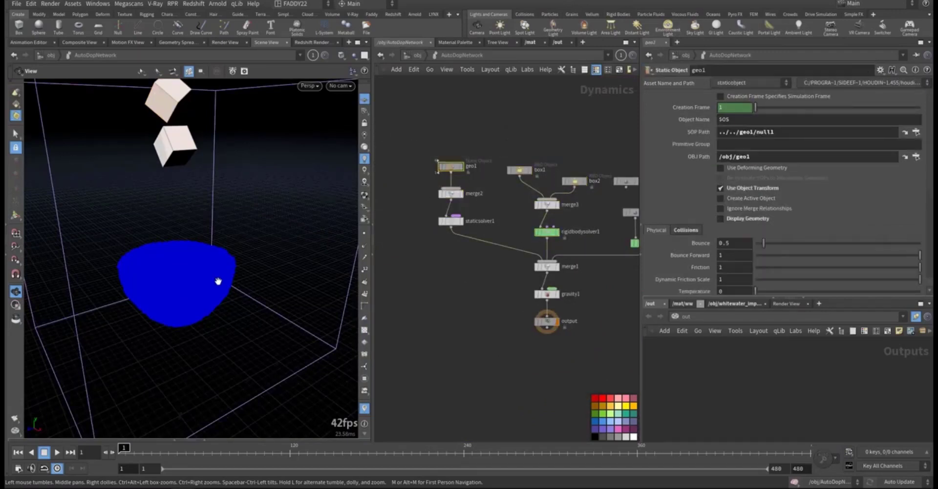
click(720, 219)
drag(254, 313, 212, 244)
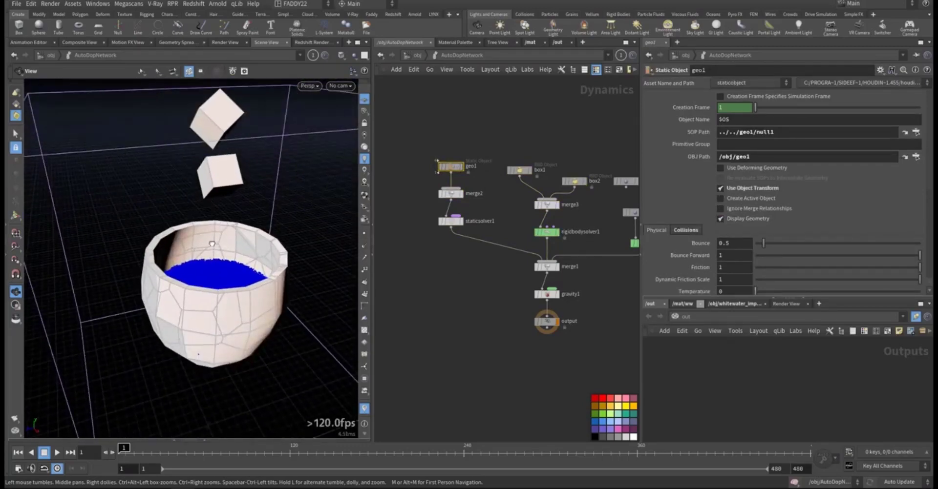
- Select the flipsolver1 node to review its particle motion settings
middle_drag(480, 267, 406, 264)
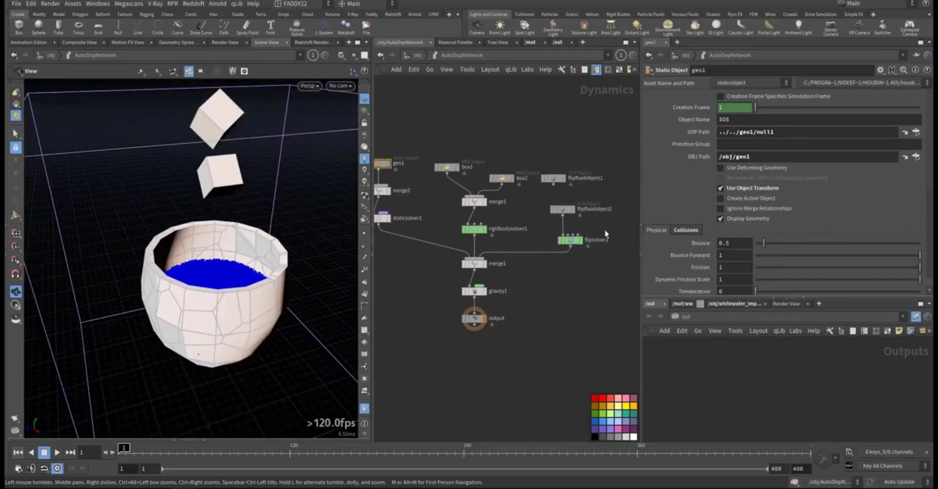
click(569, 239)
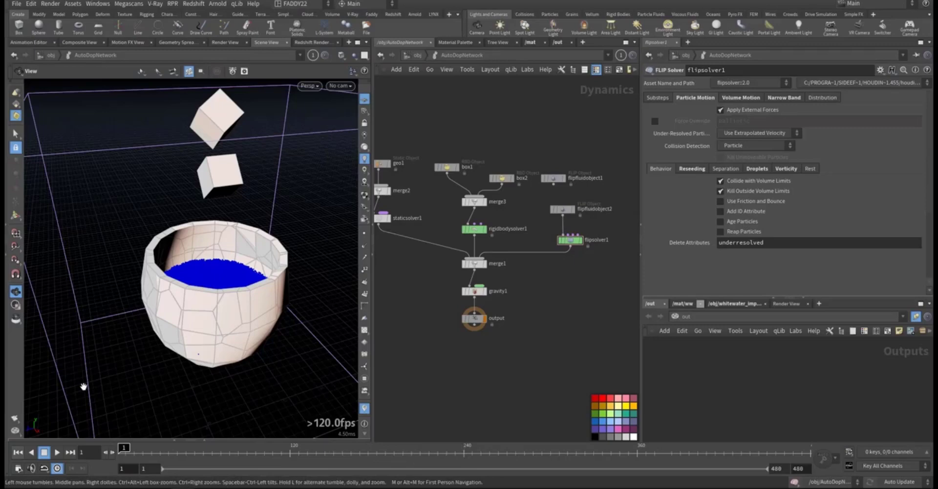
- Open the flipfluidobject2_fluid object to review its DOP import node, and return to the object level
click(413, 56)
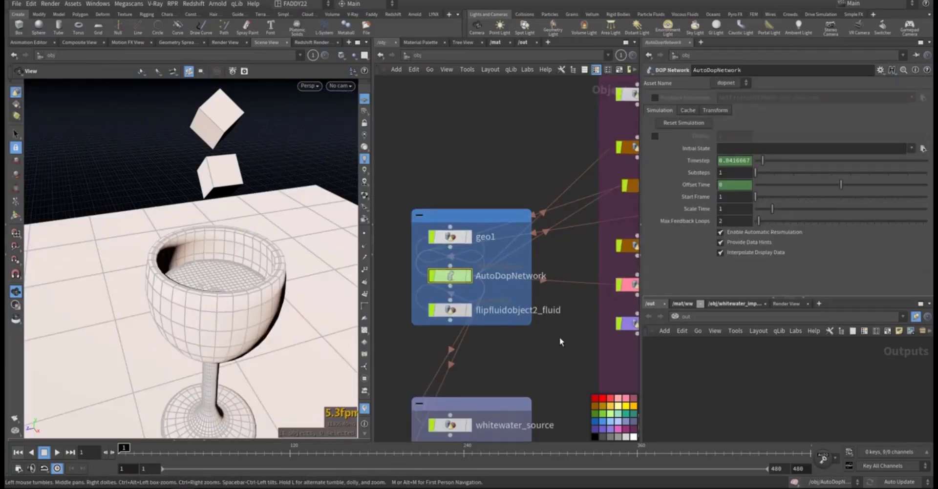
double_click(464, 262)
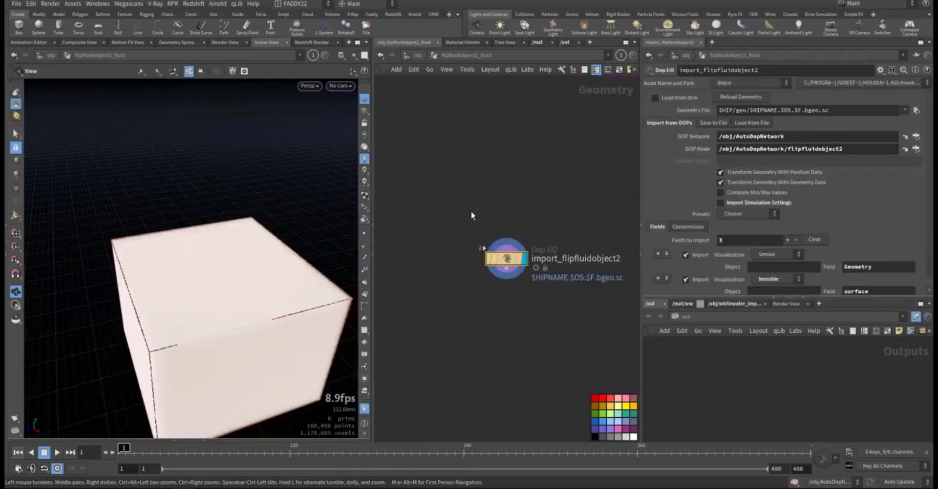
click(416, 55)
- Open the geo1_fluid object and display its siurce file cache node
middle_drag(548, 210, 435, 208)
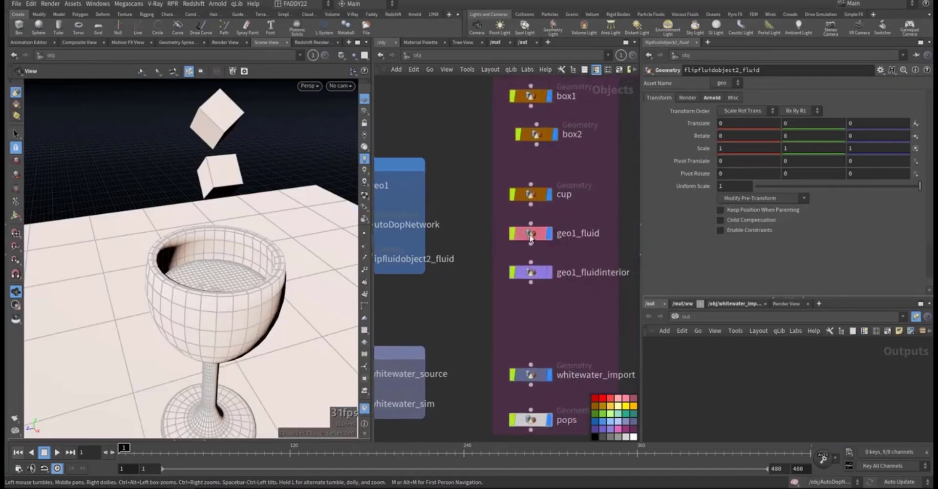
double_click(531, 234)
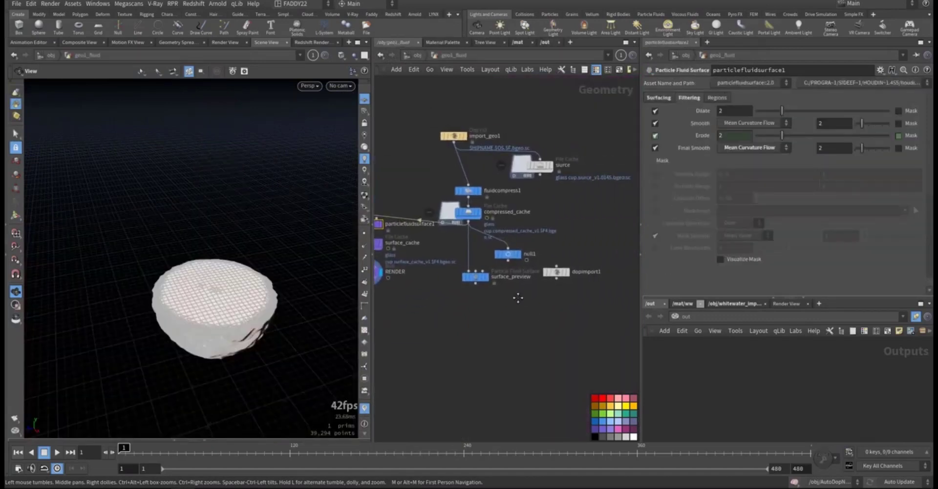
click(522, 167)
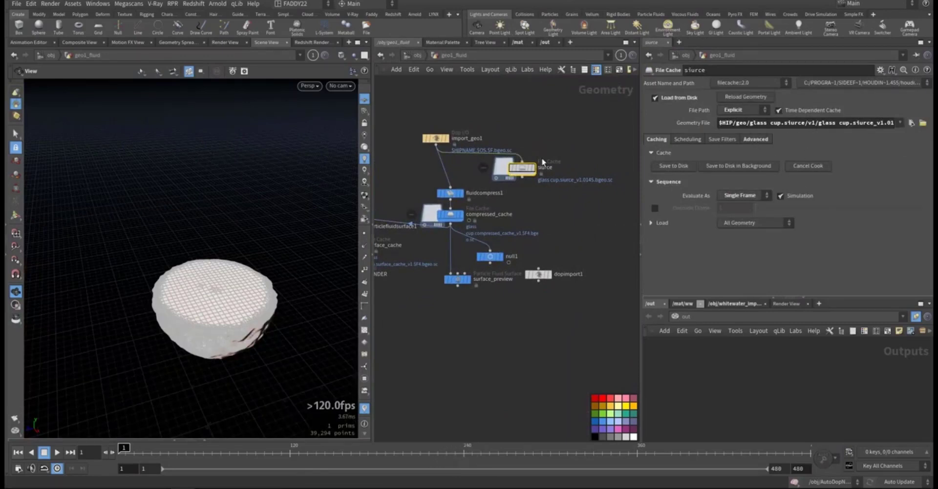
scroll(590, 182, up, 6)
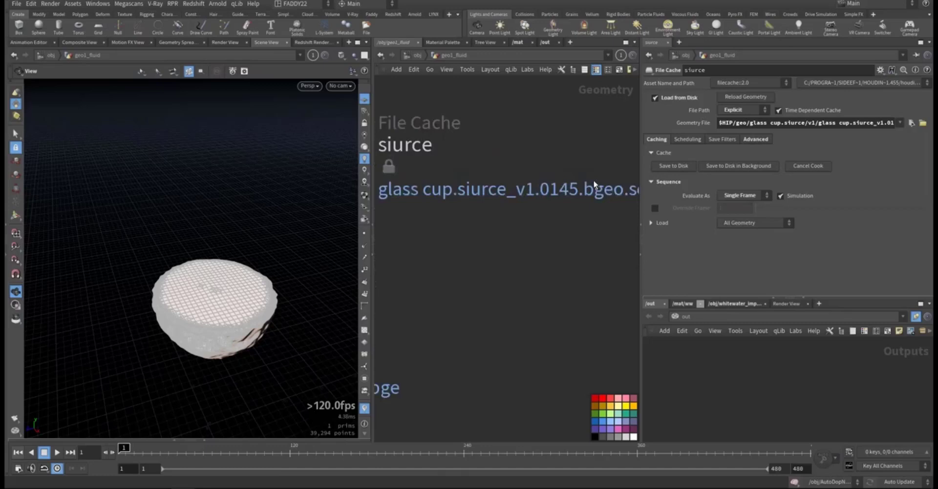
middle_drag(498, 239, 573, 260)
click(480, 167)
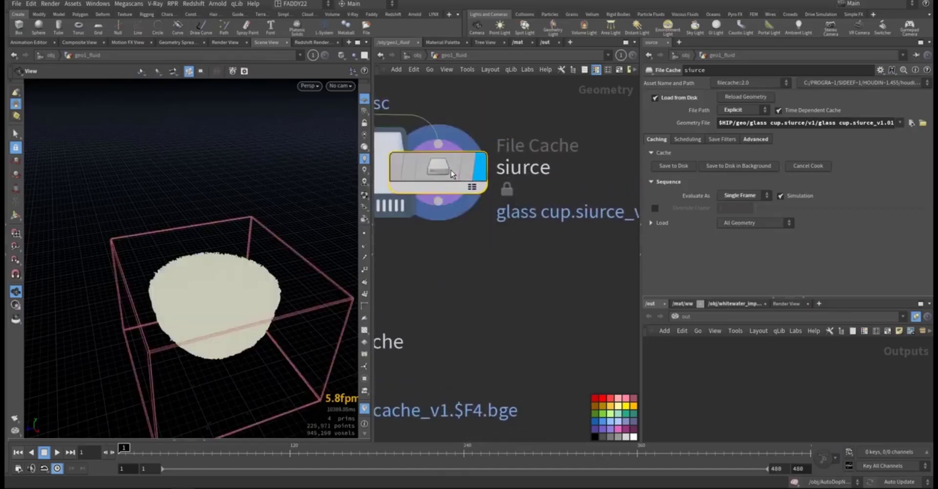
middle_drag(445, 240, 536, 255)
- Open the geo1 object and inspect the cached liquid loaded by its siurce file cache
click(416, 57)
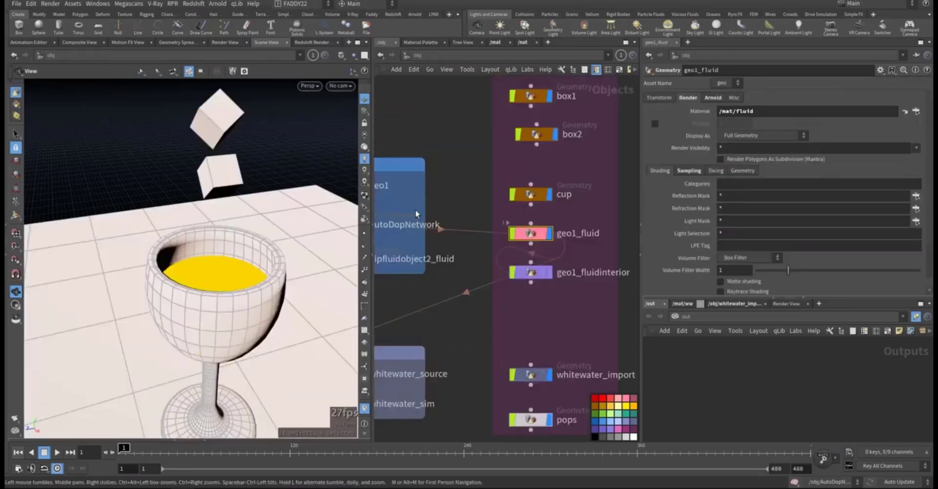
middle_drag(464, 219, 593, 211)
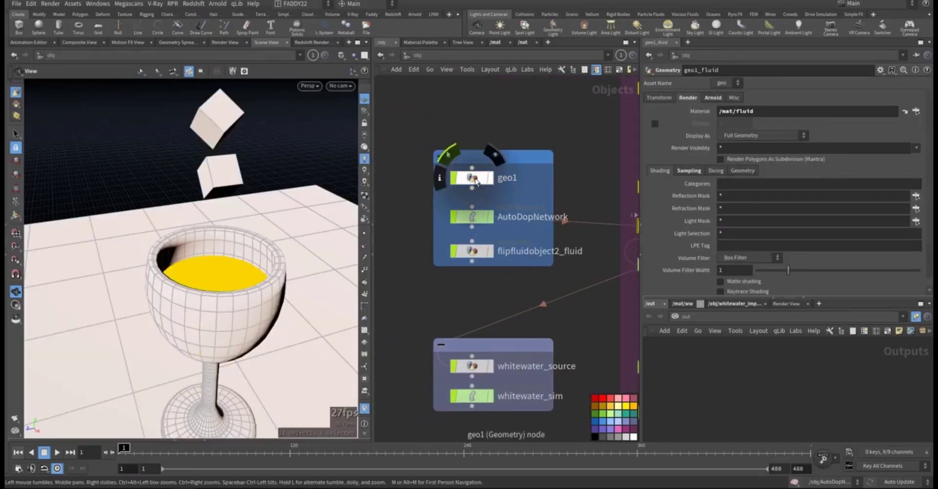
double_click(471, 178)
middle_drag(438, 180, 626, 288)
middle_drag(460, 192, 530, 195)
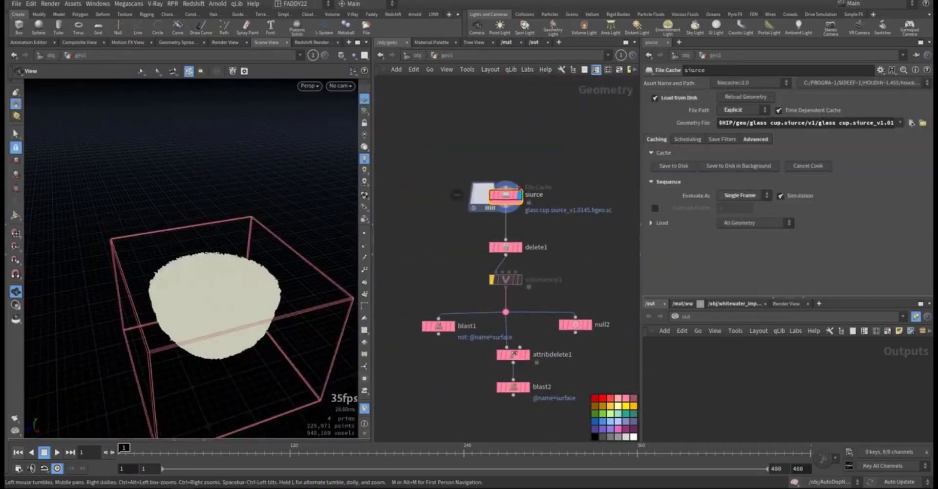
drag(224, 304, 233, 278)
scroll(233, 278, up, 8)
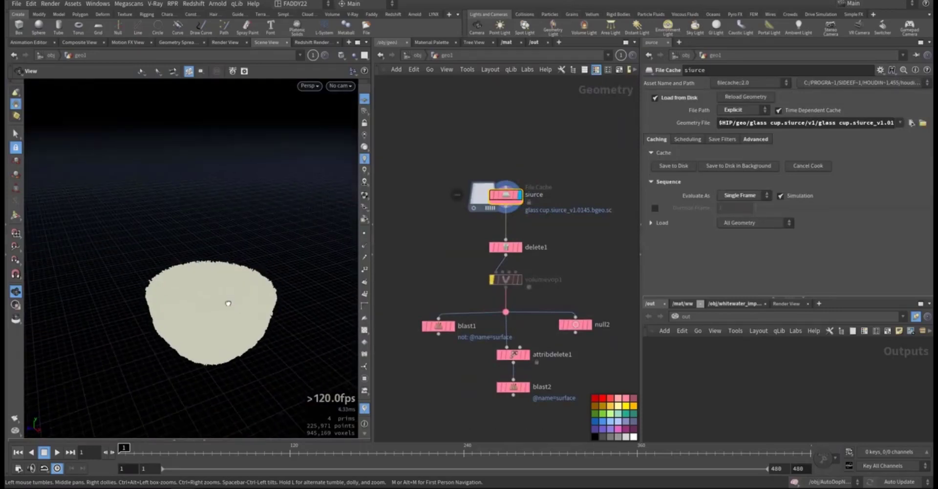
mouse_move(207, 228)
mouse_down()
mouse_move(194, 279)
mouse_move(217, 278)
mouse_move(215, 230)
mouse_move(192, 274)
mouse_move(228, 215)
mouse_move(218, 234)
mouse_up()
- Display delete1, null2 and blast1 in turn to review the trimmed liquid and the surface-only branch
click(505, 247)
click(519, 247)
middle_drag(445, 278, 466, 238)
click(598, 270)
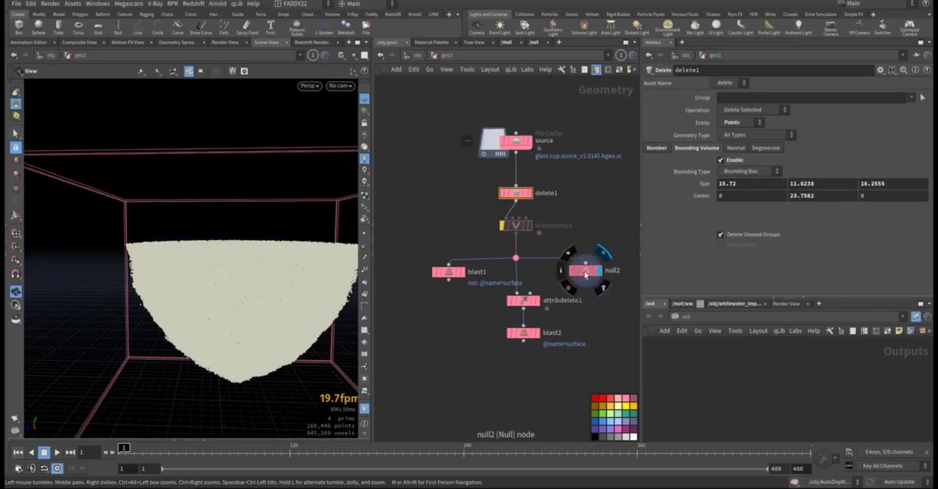
click(586, 270)
click(462, 272)
click(447, 272)
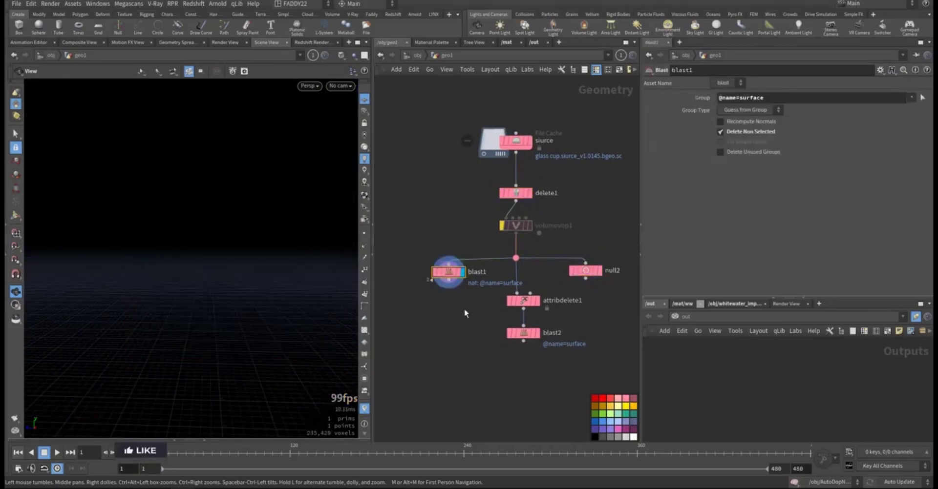
- Review the attribdelete1 output, and set the display on blast2, which removes the surface volume
middle_drag(529, 308, 512, 276)
click(518, 268)
click(505, 268)
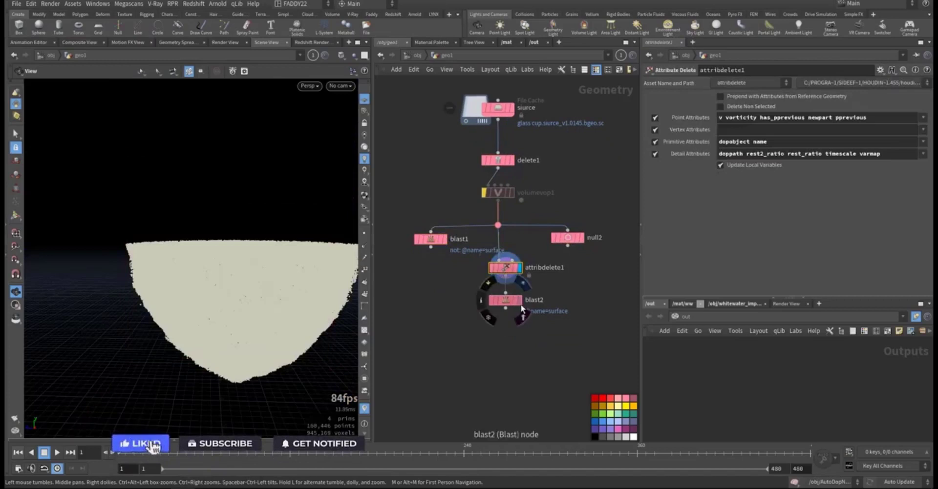
click(518, 300)
click(505, 300)
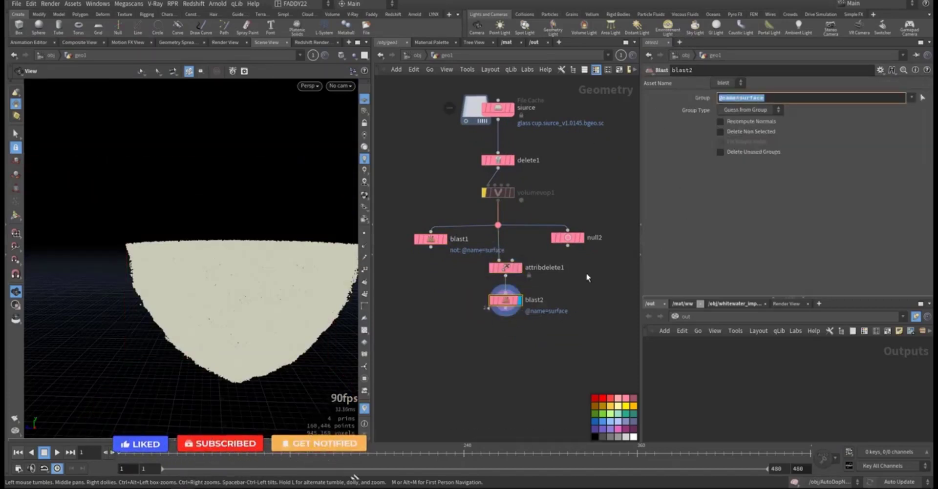
- Compare the node information of blast1 and blast2, and review the primitive and detail attributes listed in attribdelete1
drag(587, 260, 546, 220)
click(430, 239)
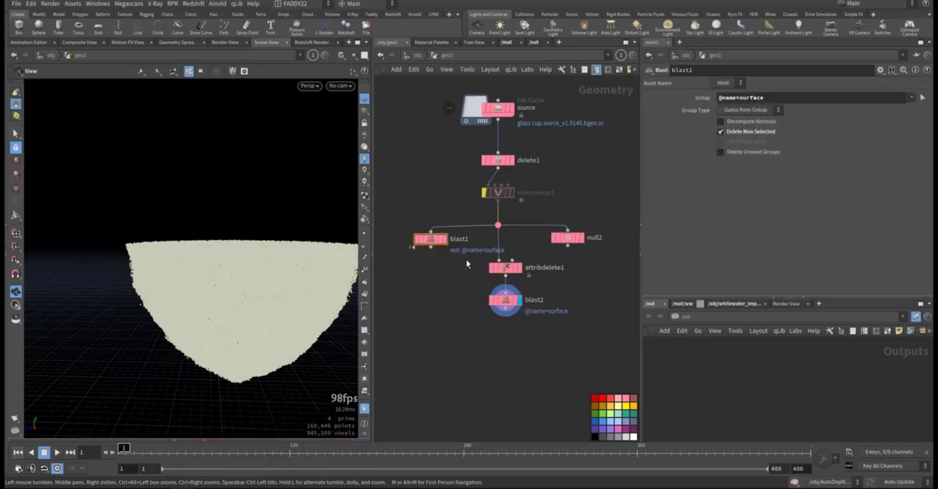
middle_click(431, 242)
middle_click(503, 301)
click(505, 268)
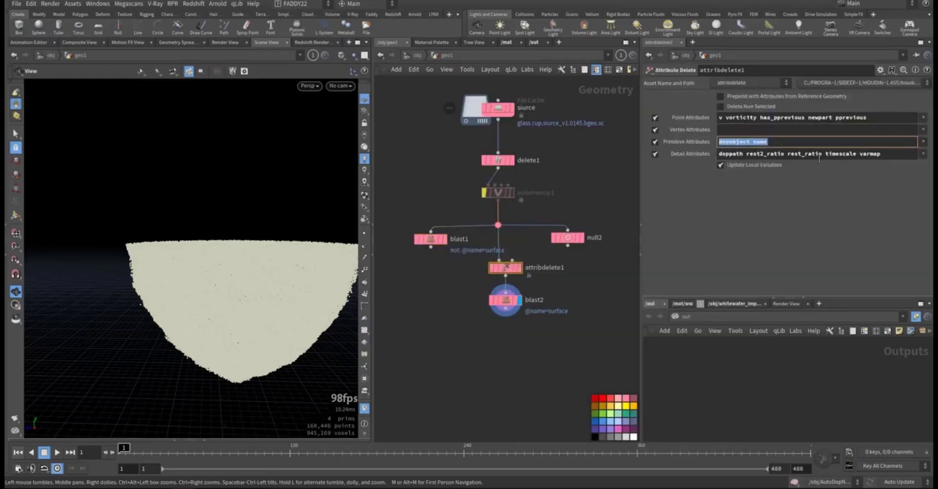
drag(823, 153, 717, 159)
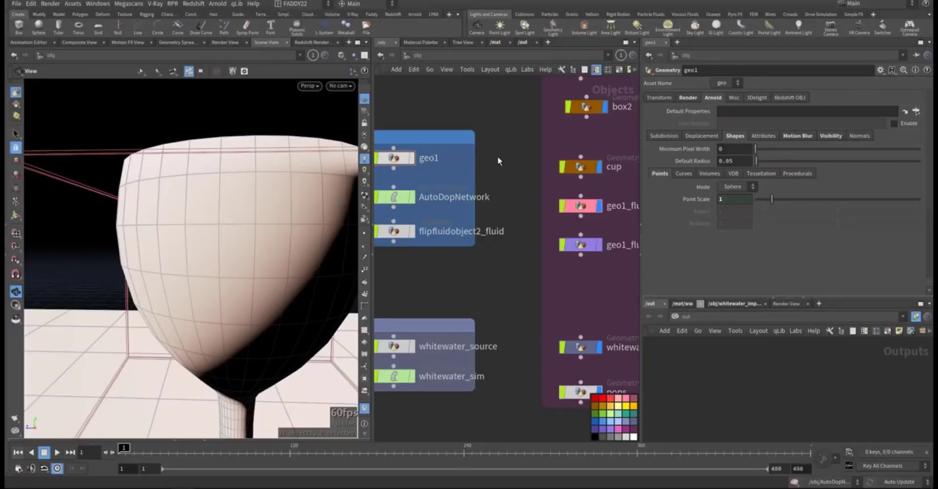
- Reopen the AutoDopNetwork, select rigidbodysolver1 and inspect the collision bowl, liquid and falling box
scroll(517, 155, up, 2)
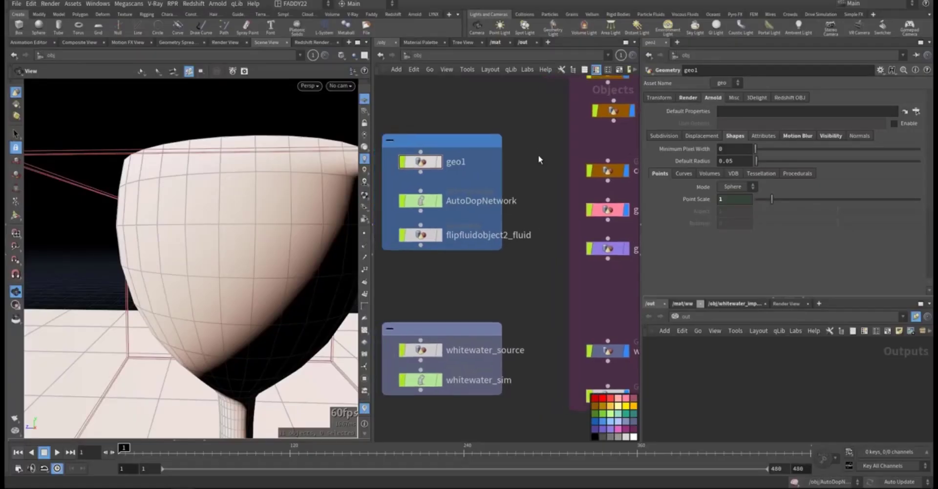
double_click(423, 200)
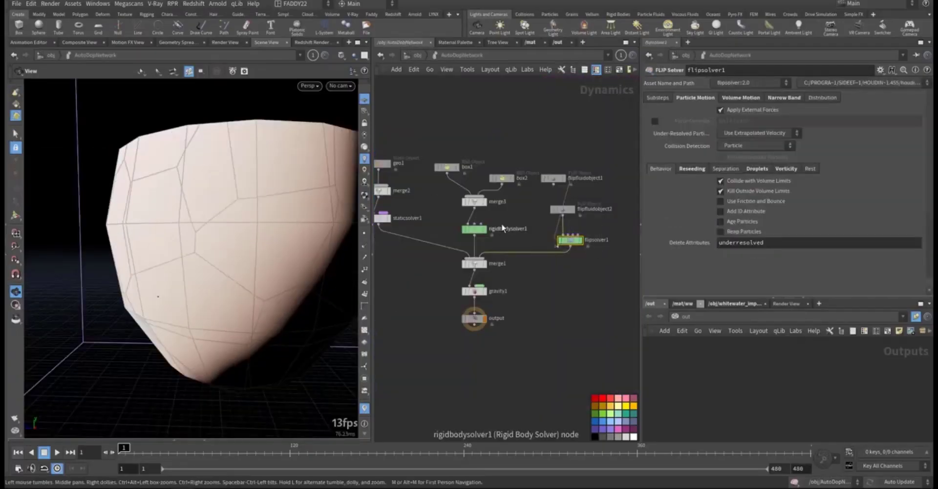
drag(494, 213, 444, 239)
drag(268, 202, 186, 195)
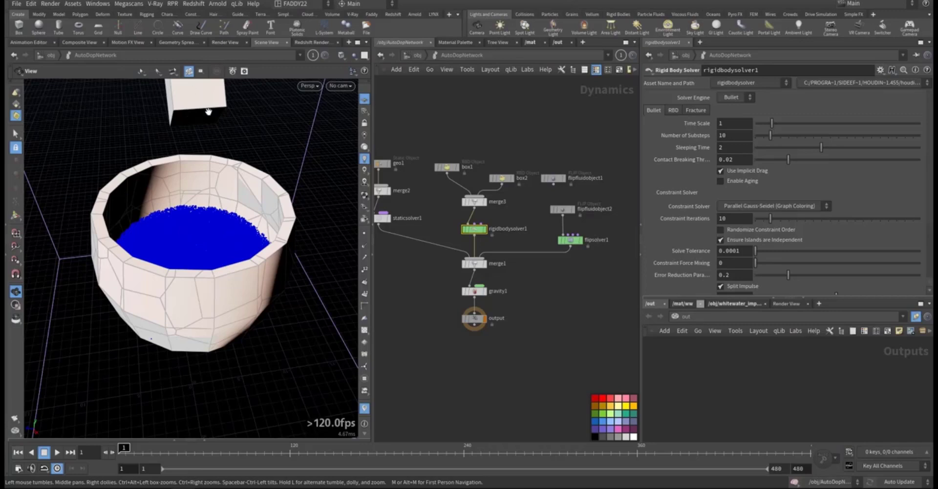
drag(186, 122, 253, 206)
scroll(585, 283, up, 3)
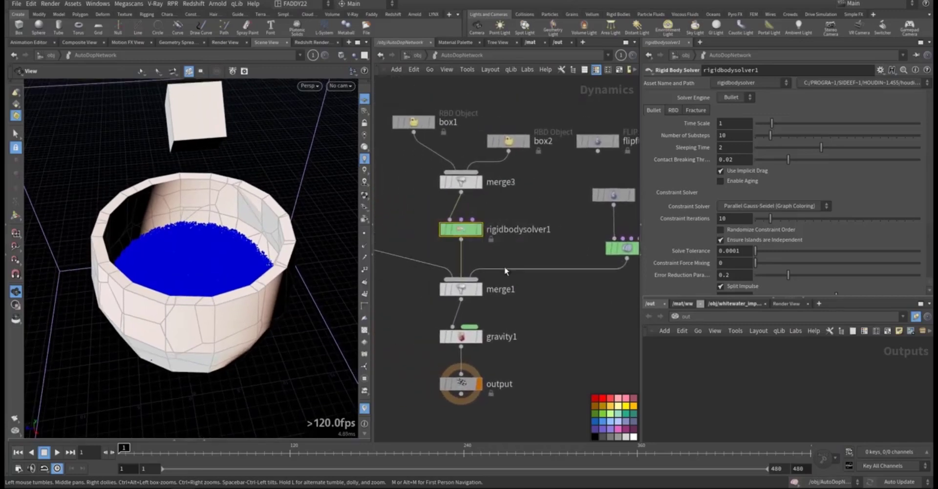
- Select flipsolver1 and review the Feedback Scale in its volume motion solver settings
middle_drag(531, 259, 433, 262)
mouse_move(483, 236)
mouse_down()
mouse_move(578, 276)
mouse_move(487, 236)
mouse_up()
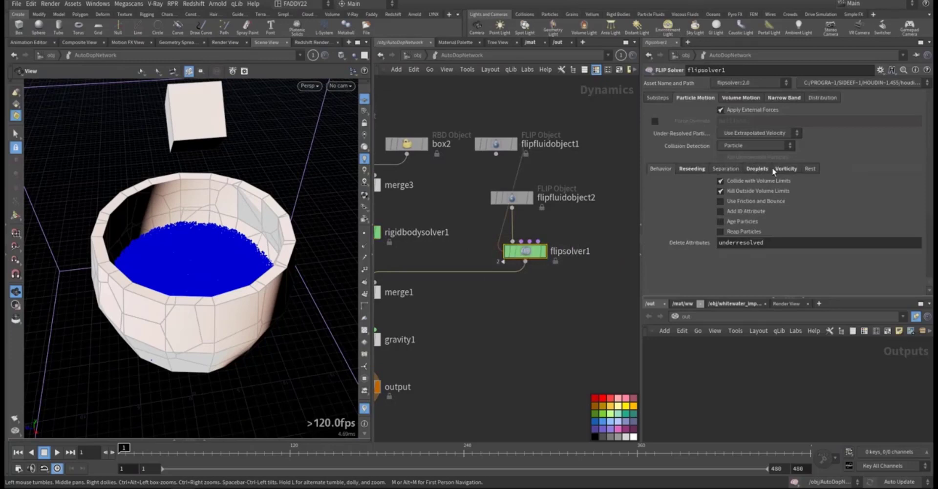
click(738, 98)
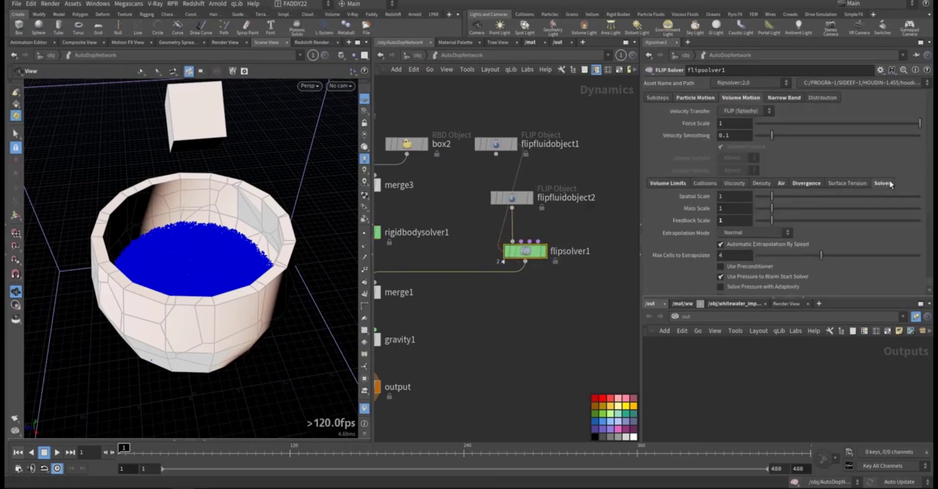
scroll(544, 265, up, 4)
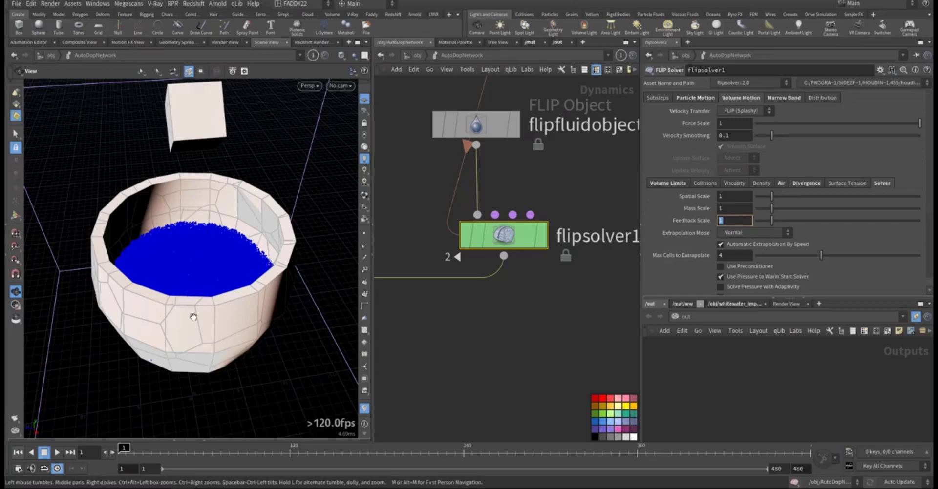
- Examine the falling boxes, the fractured bowl and the liquid from several angles
drag(209, 302, 196, 279)
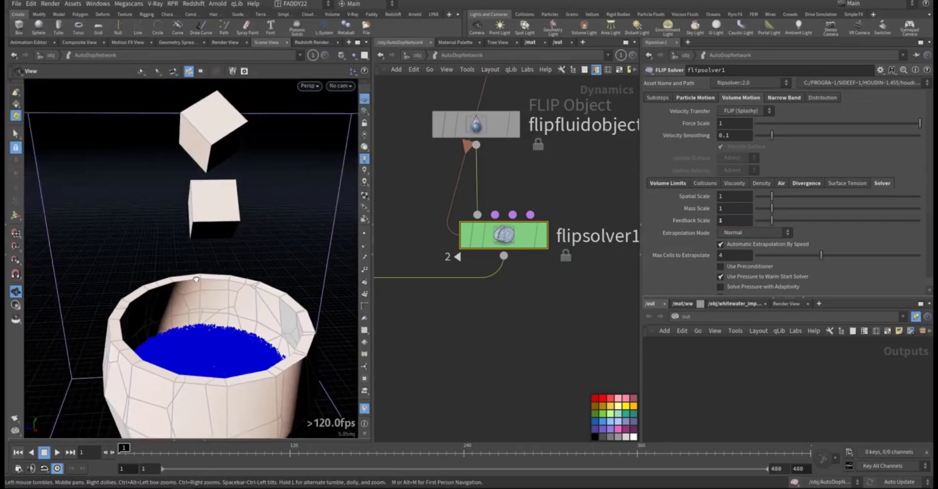
middle_drag(212, 300, 232, 156)
middle_drag(203, 367, 182, 258)
drag(181, 259, 203, 328)
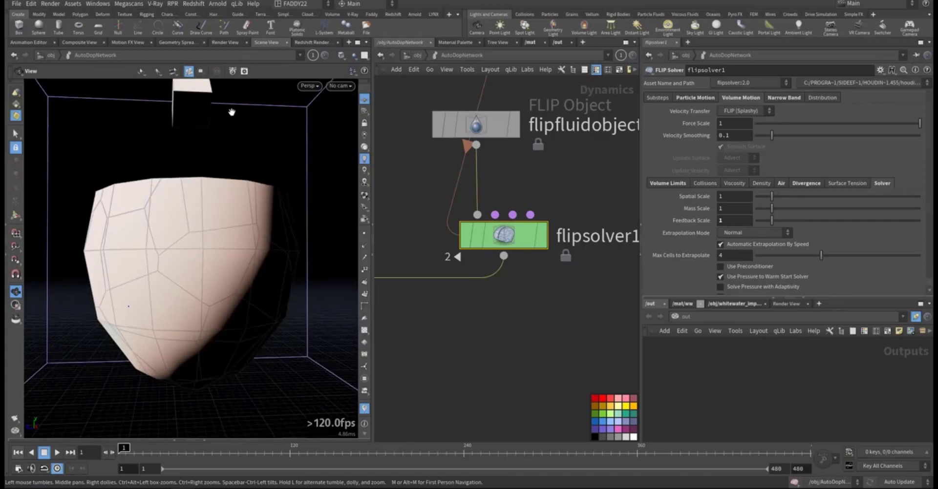
drag(231, 112, 264, 293)
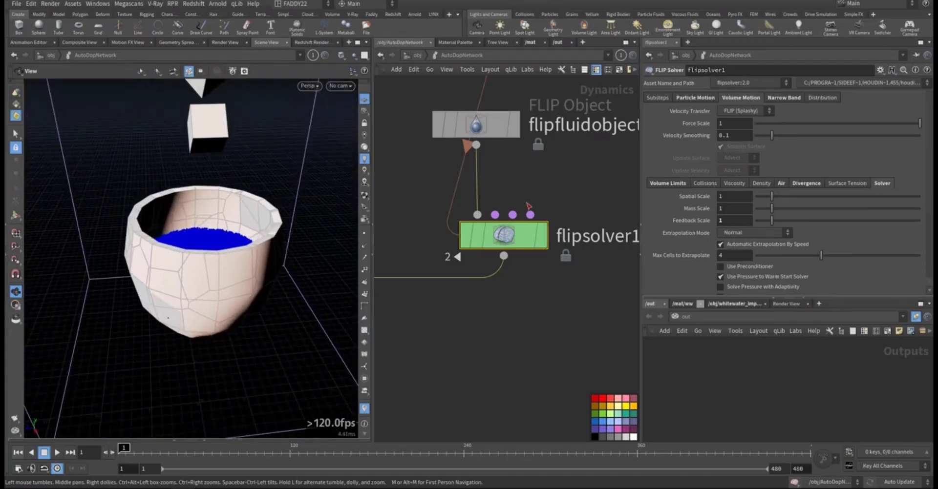
- Review the divergence, narrow band and particle motion settings of flipsolver1
click(805, 183)
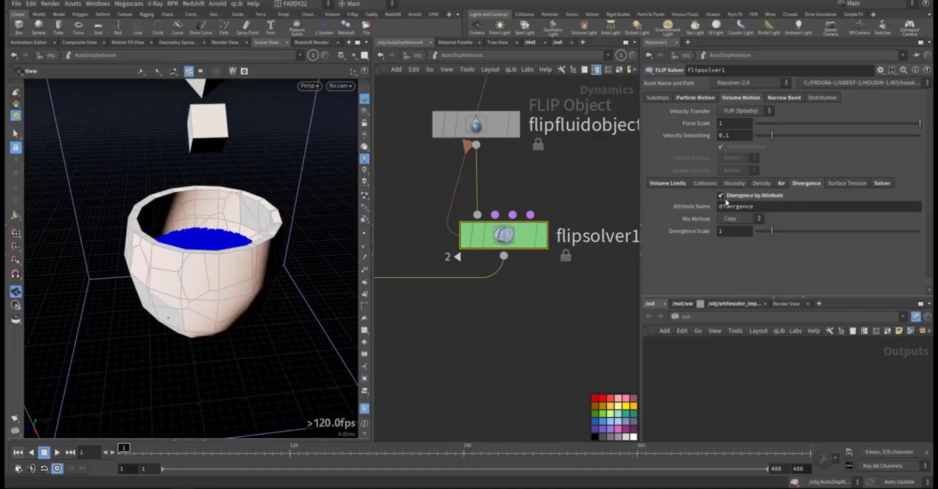
click(784, 98)
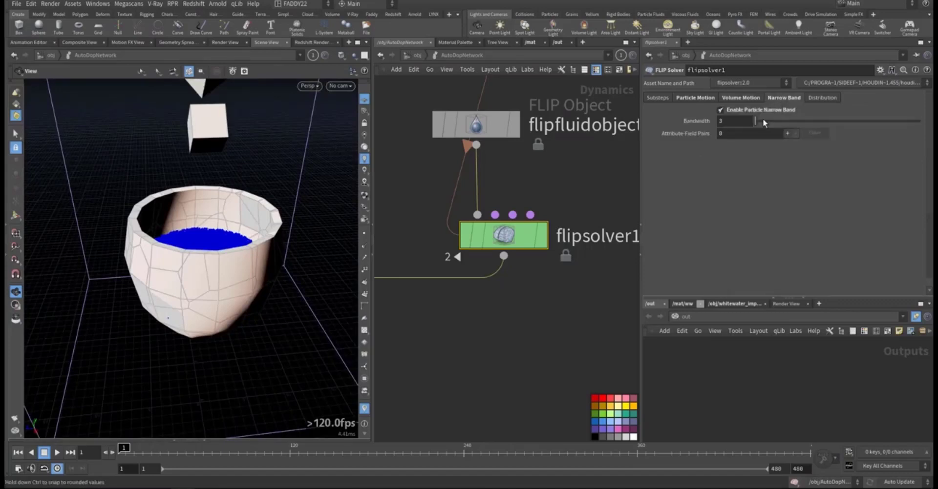
click(684, 98)
- Select flipfluidobject2, review its SOP Path and Surface Volume sources, and inspect the liquid in the collision bowl
scroll(409, 187, down, 3)
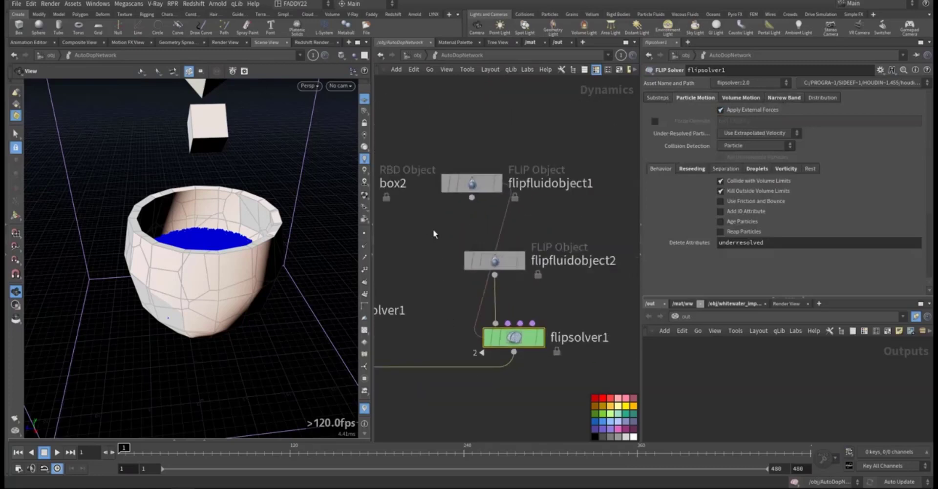
click(494, 260)
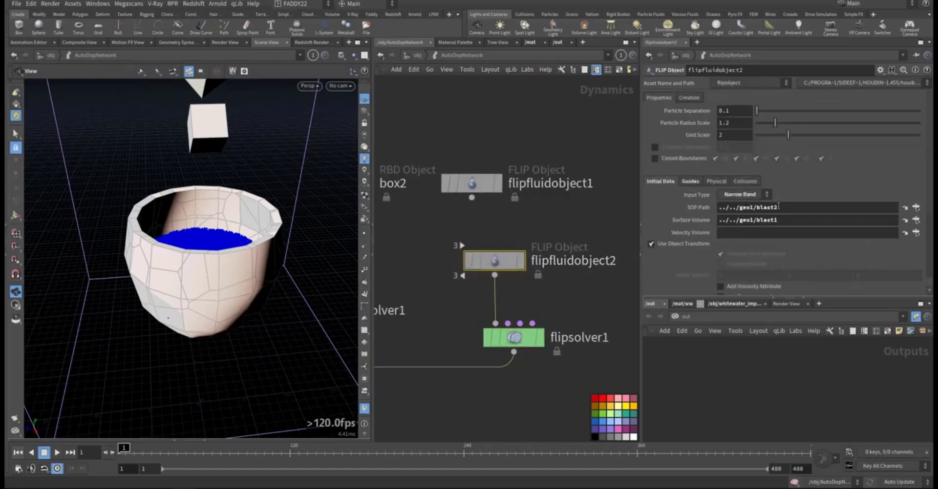
drag(778, 207, 699, 212)
drag(784, 221, 694, 229)
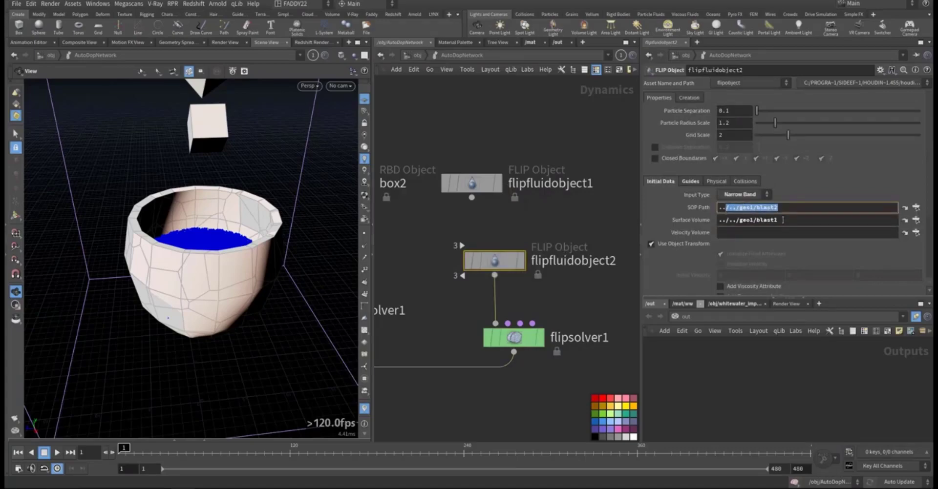
right_drag(222, 272, 317, 269)
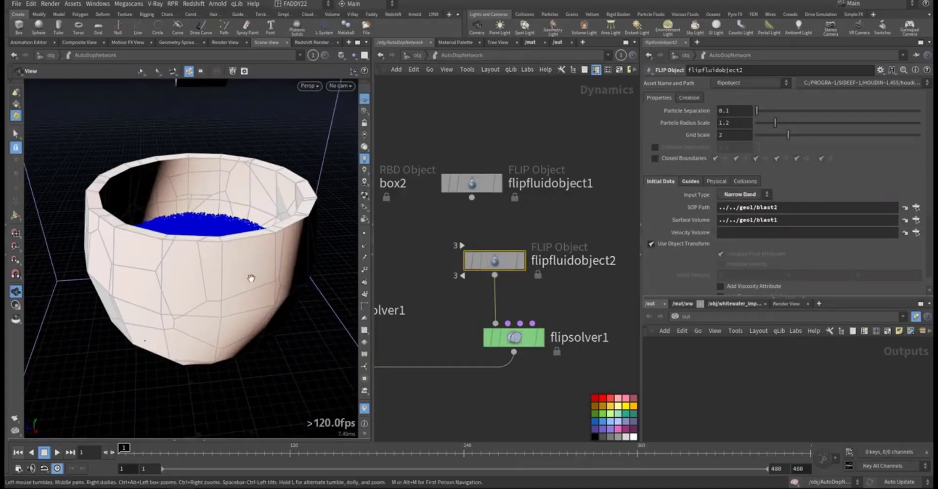
right_drag(251, 277, 301, 282)
drag(270, 288, 277, 257)
middle_drag(402, 215, 535, 230)
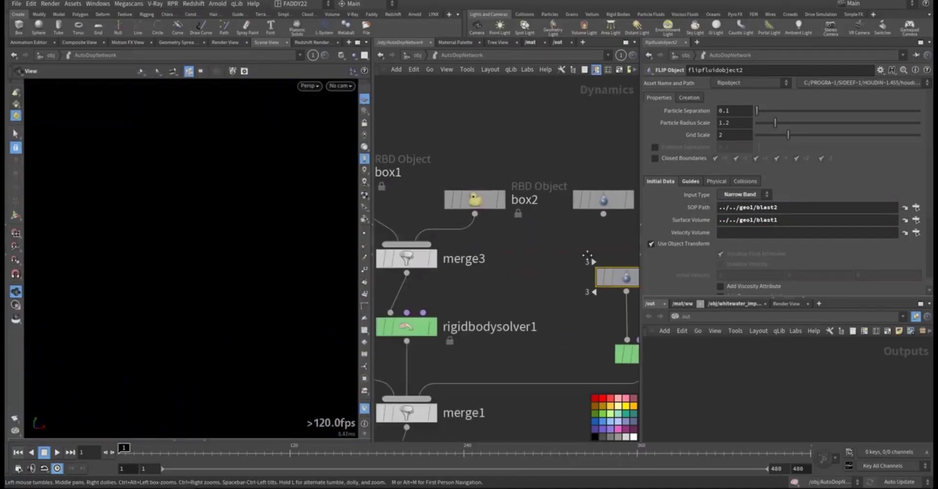
- Leave the AutoDopNetwork for the object level and open the geo1_fluid network to look over its nodes
middle_drag(443, 265, 467, 188)
scroll(538, 247, down, 3)
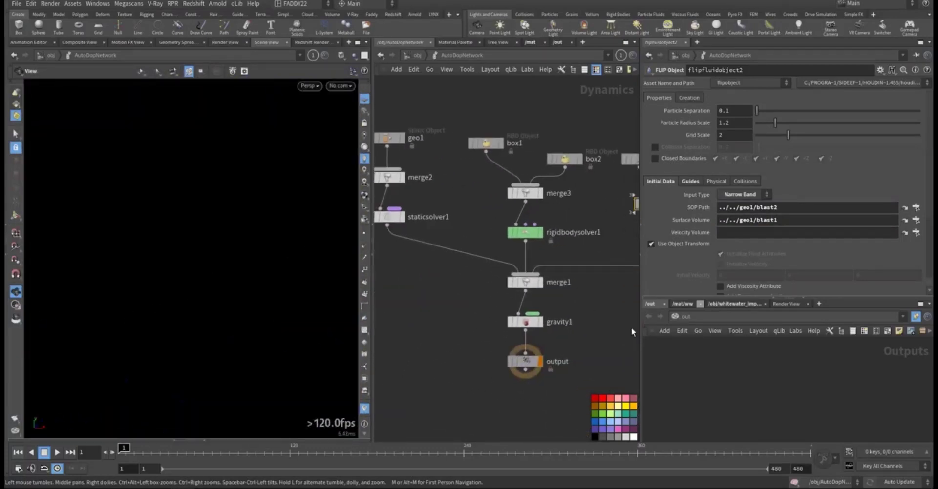
middle_drag(631, 327, 565, 306)
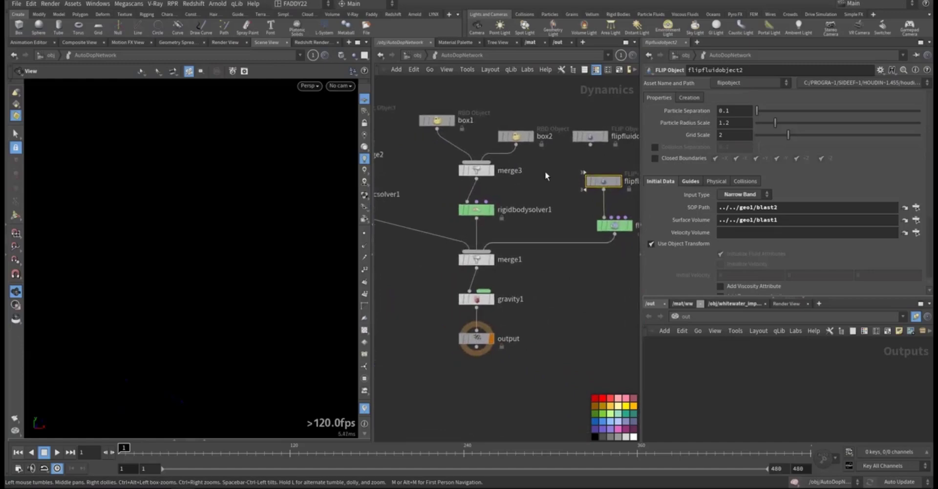
click(418, 56)
middle_drag(532, 241, 449, 248)
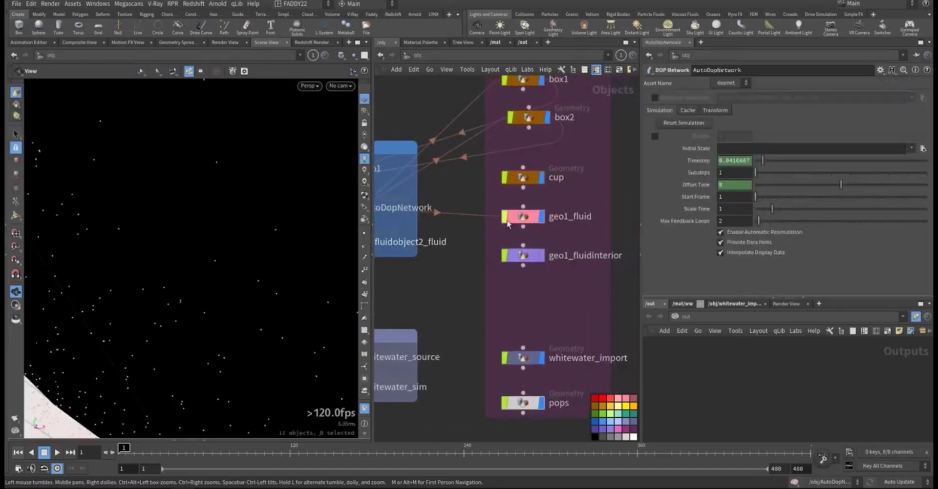
double_click(522, 217)
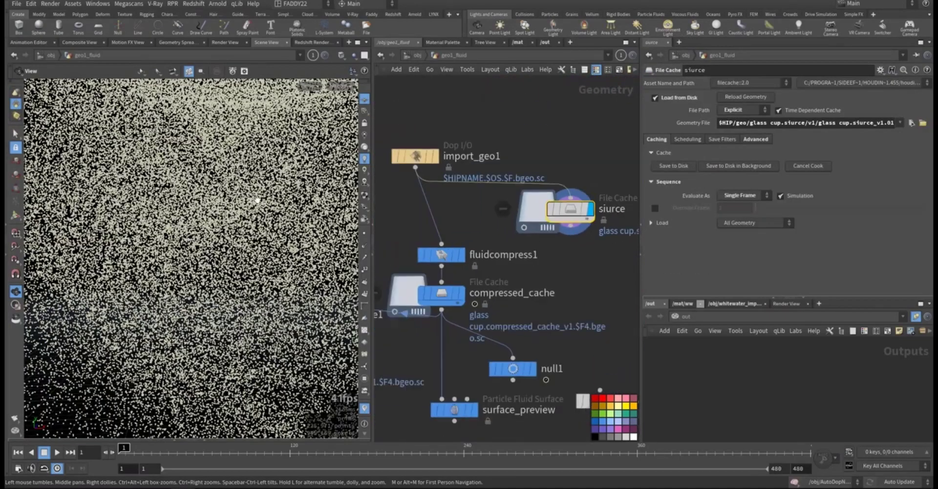
middle_drag(449, 149, 534, 189)
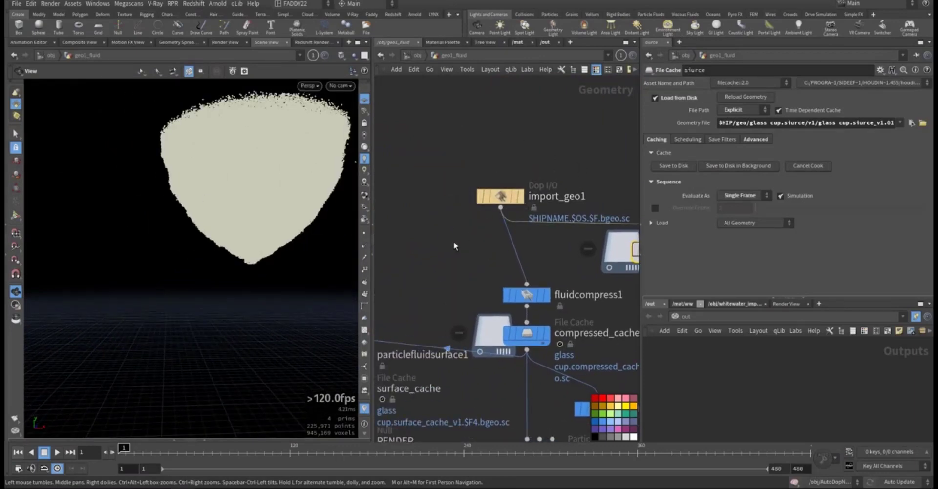
- Display the fluidcompress1 result, then display and select compressed_cache to review its file cache settings
click(495, 214)
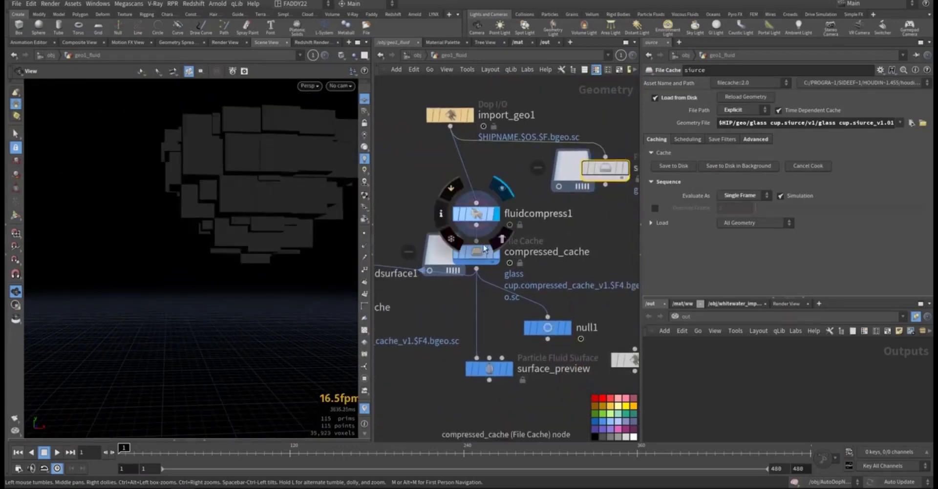
click(495, 253)
click(483, 259)
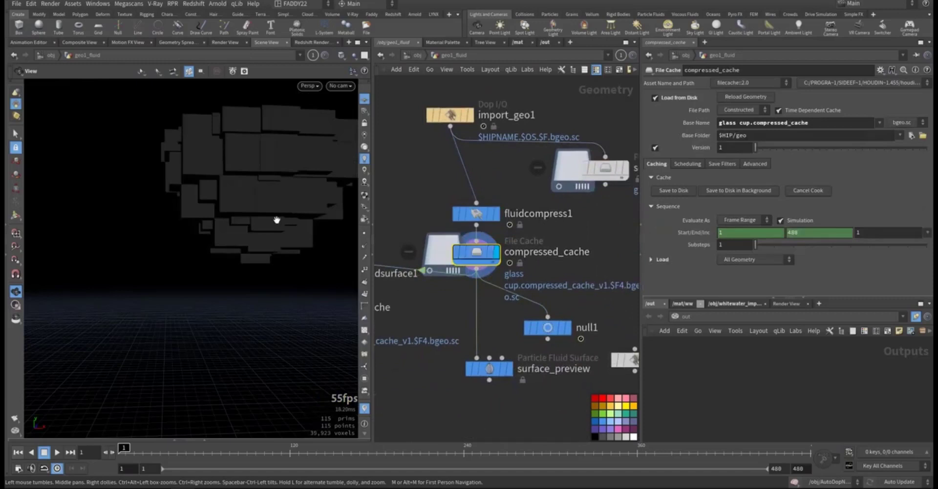
scroll(557, 261, down, 3)
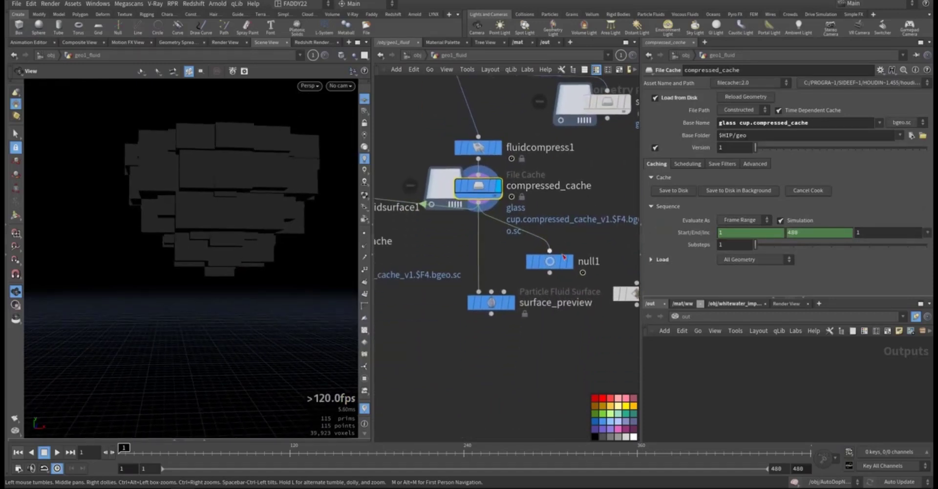
- Display and select the surface_preview node to review its particle fluid surface settings and the liquid preview
mouse_move(575, 271)
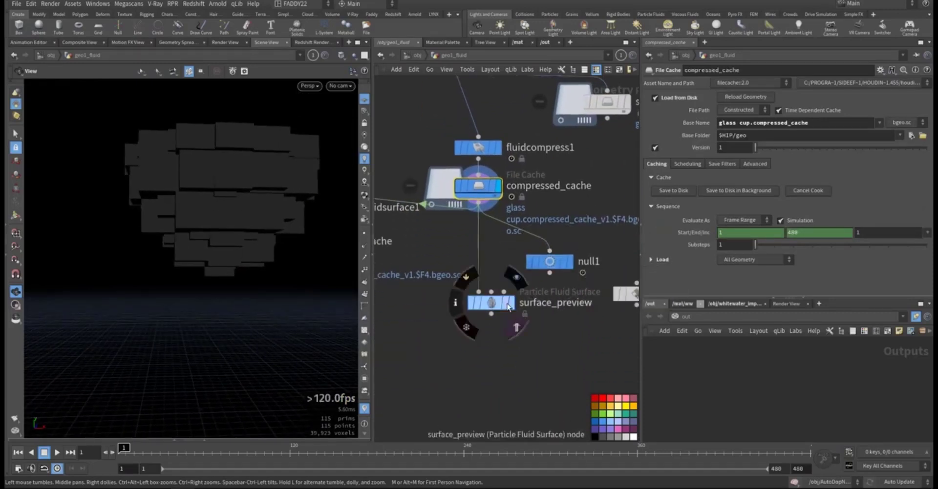
click(510, 304)
click(493, 303)
drag(264, 200, 239, 247)
right_drag(268, 202, 187, 212)
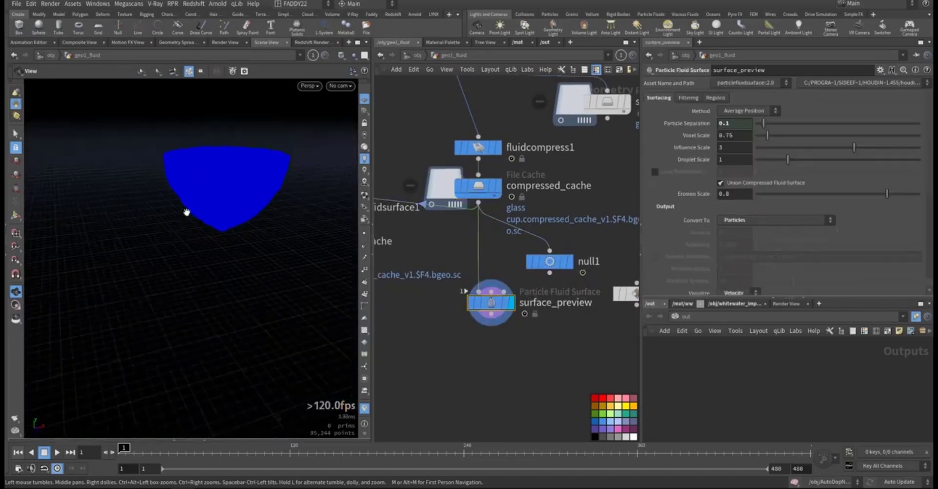
- Examine the previewed liquid particles close up, from the side, above and at a distance
mouse_move(220, 183)
mouse_down()
mouse_move(209, 170)
mouse_move(214, 188)
mouse_up()
right_drag(215, 188, 341, 178)
middle_drag(341, 178, 148, 197)
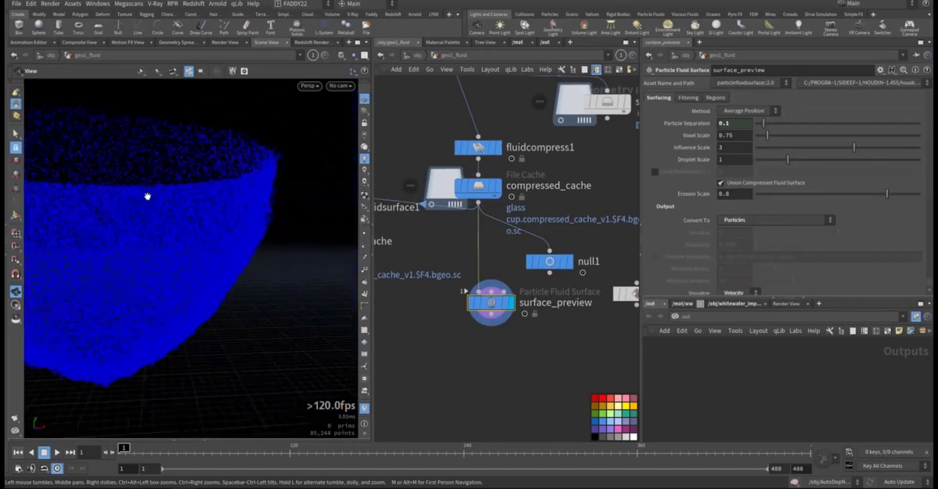
right_drag(147, 196, 399, 200)
drag(186, 295, 305, 272)
drag(134, 251, 228, 301)
right_drag(341, 319, 108, 330)
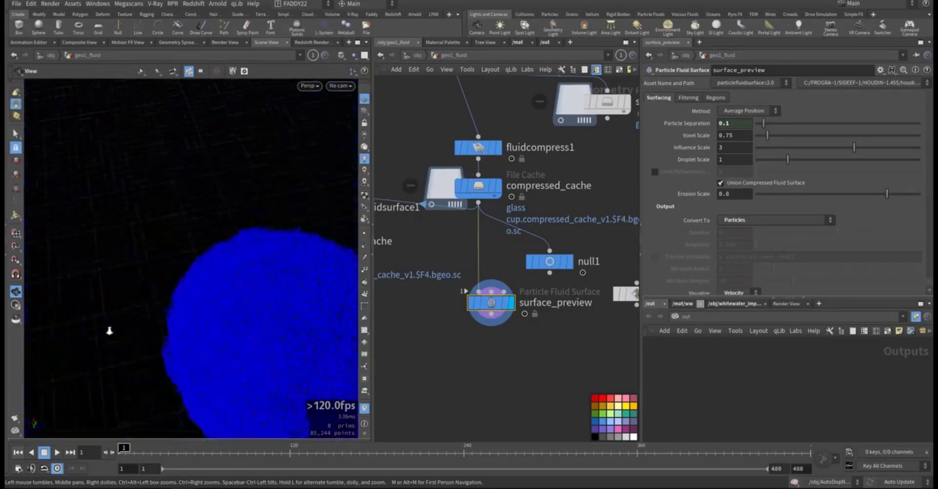
right_drag(312, 322, 223, 326)
drag(224, 325, 191, 422)
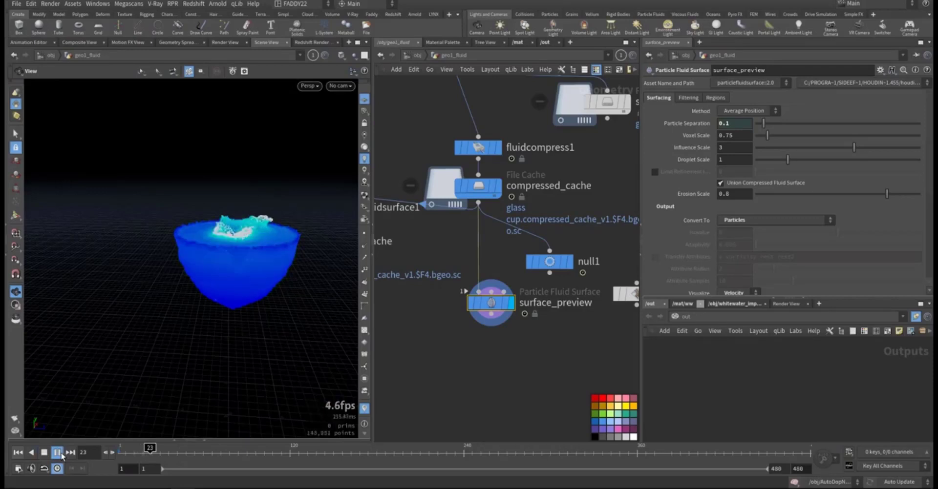
- Play the liquid preview, stop it, and watch the recorded flipbook in its separate viewer window before returning to the scene
click(57, 453)
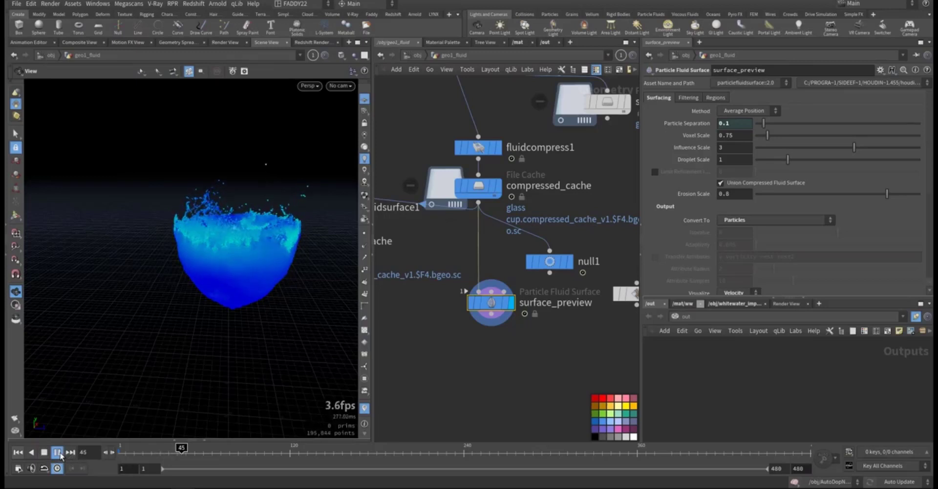
click(58, 453)
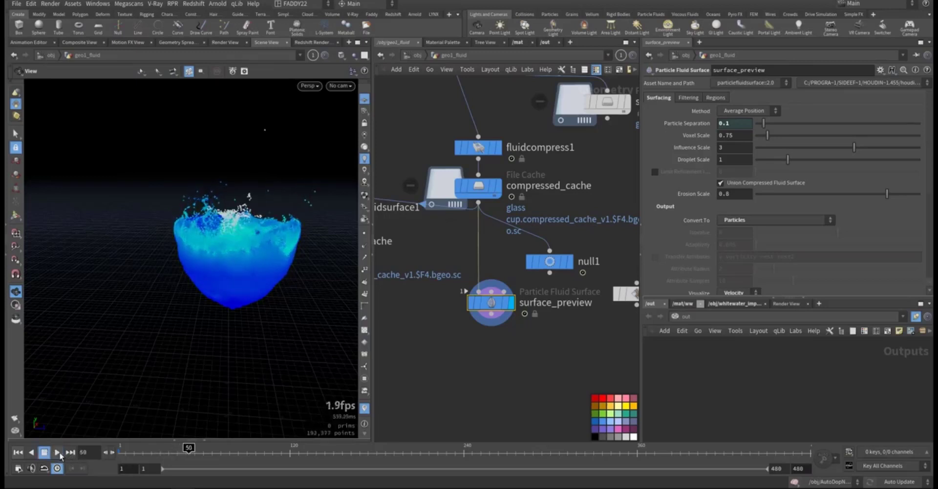
key(alt+Tab)
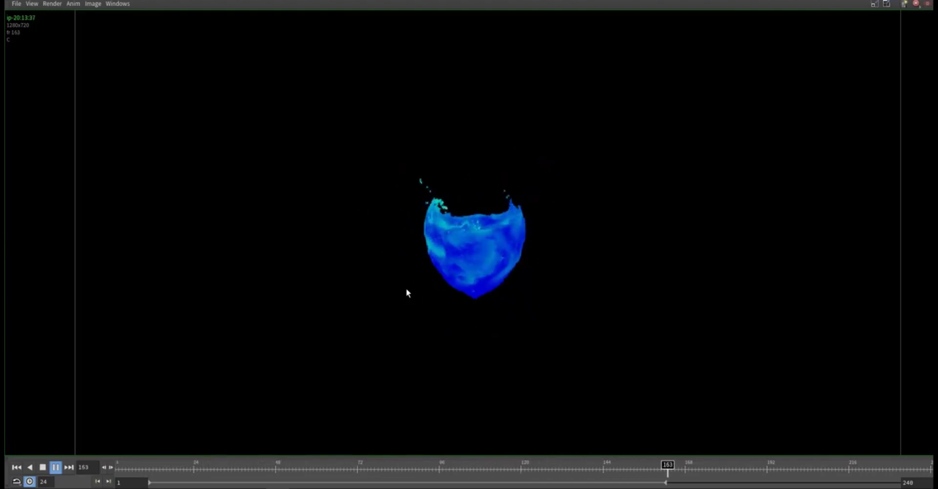
key(alt+Tab)
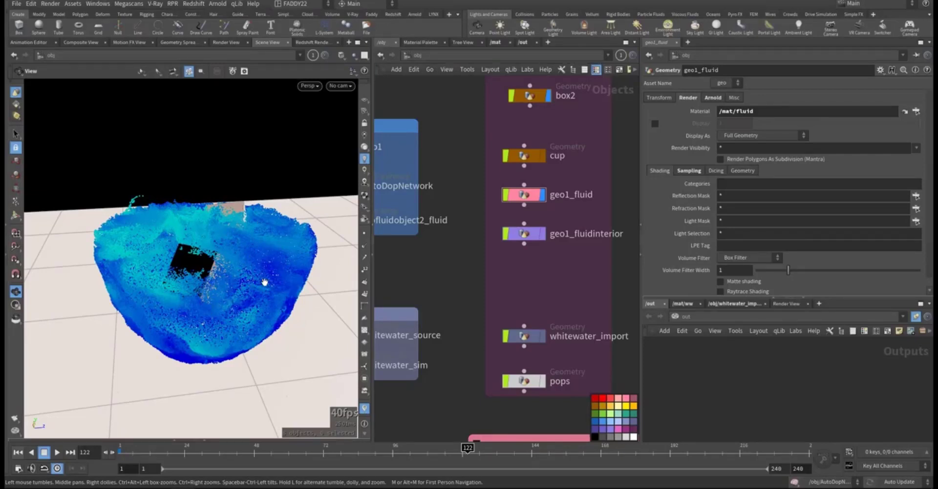
- Maximize the scene view, frame the liquid with the falling boxes, and create and play a flipbook of the simulation
click(357, 42)
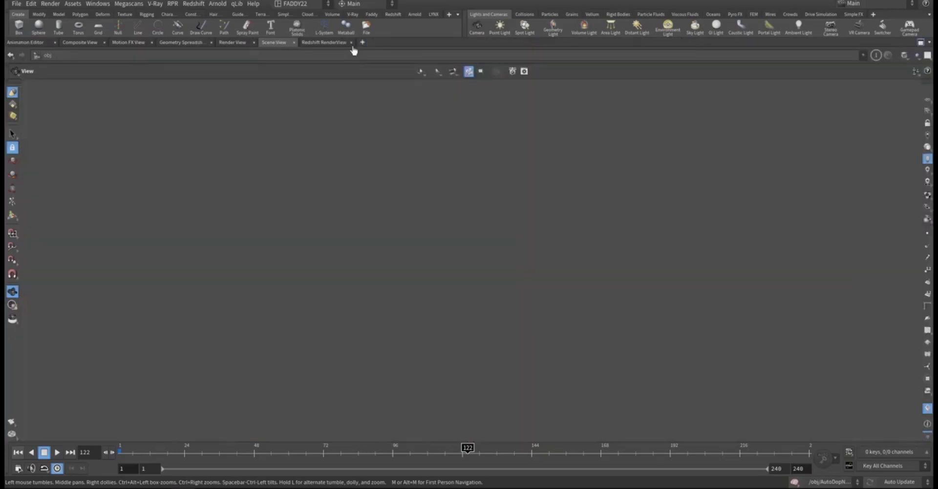
right_drag(494, 287, 255, 324)
drag(256, 324, 375, 313)
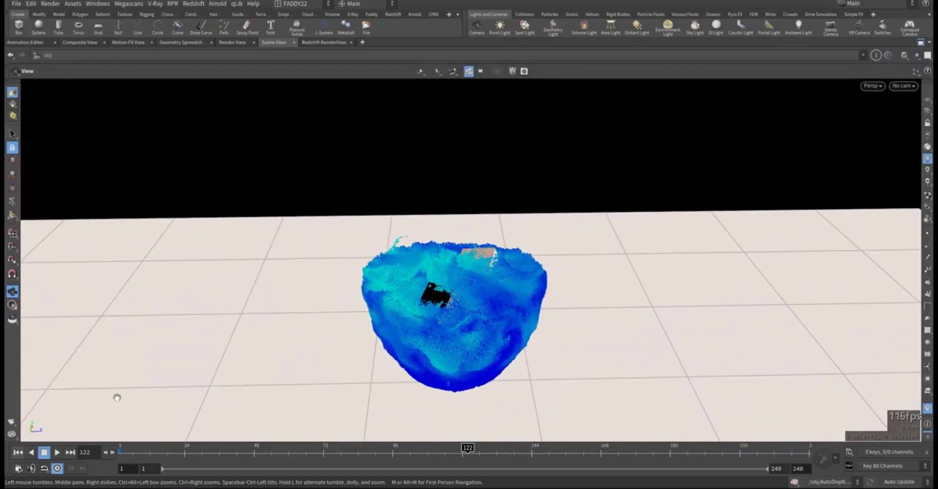
click(11, 421)
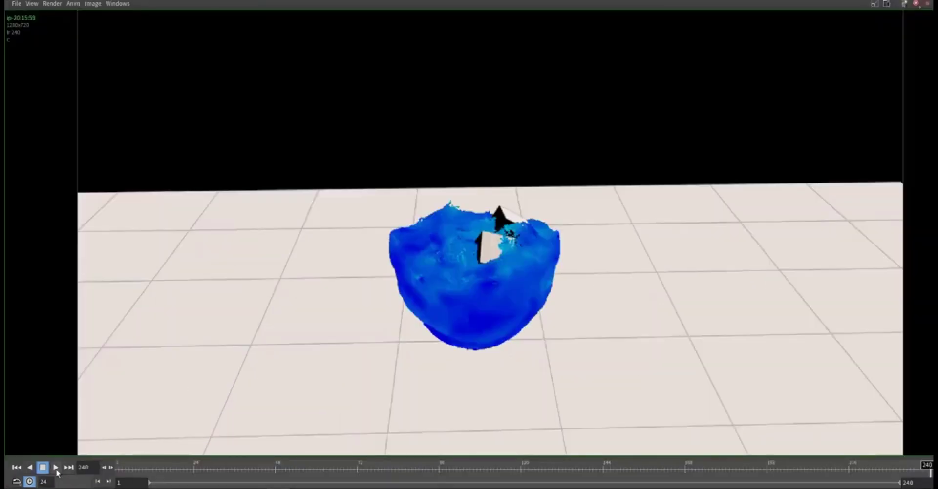
click(56, 468)
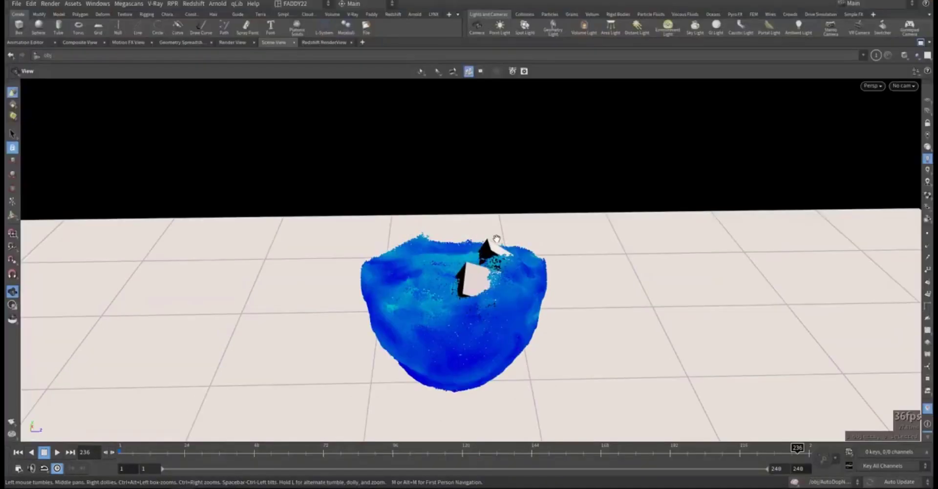
- Restore the multi-pane layout, inspect the liquid around the box up close, and look over the scene's object groups
click(925, 52)
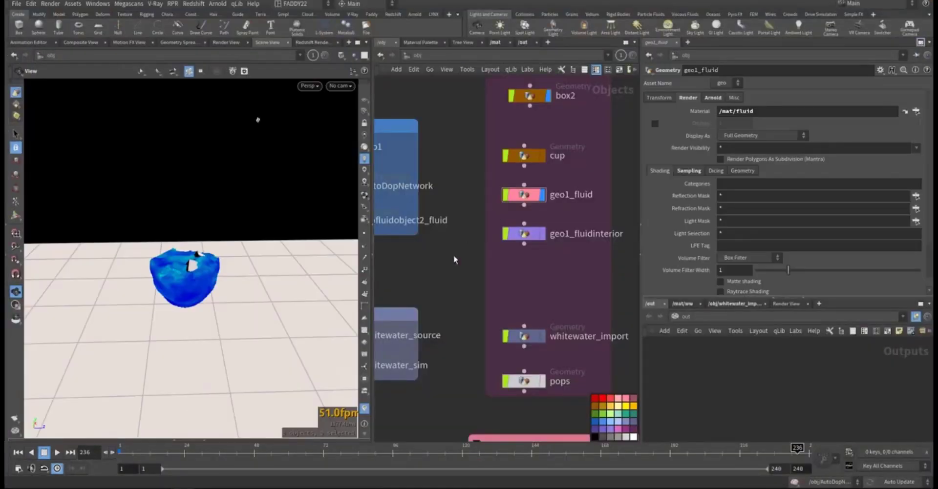
scroll(521, 301, up, 5)
middle_drag(524, 288, 456, 262)
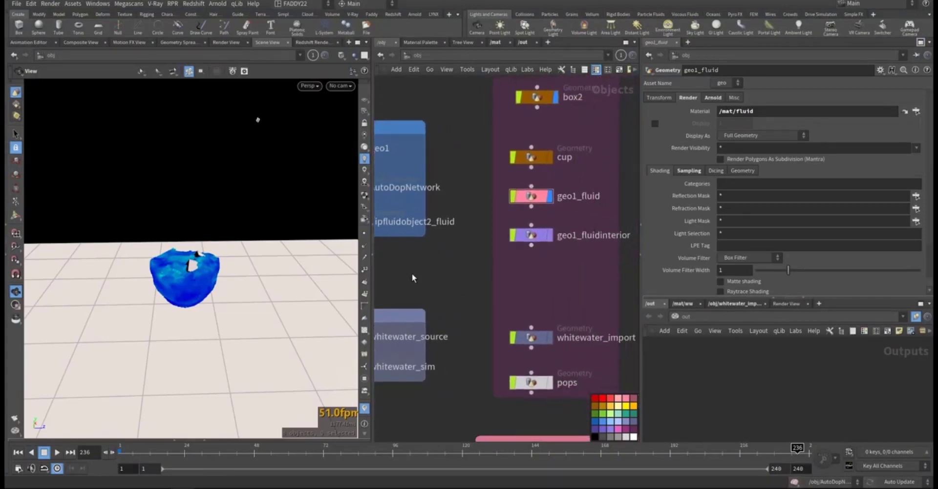
right_drag(181, 270, 409, 243)
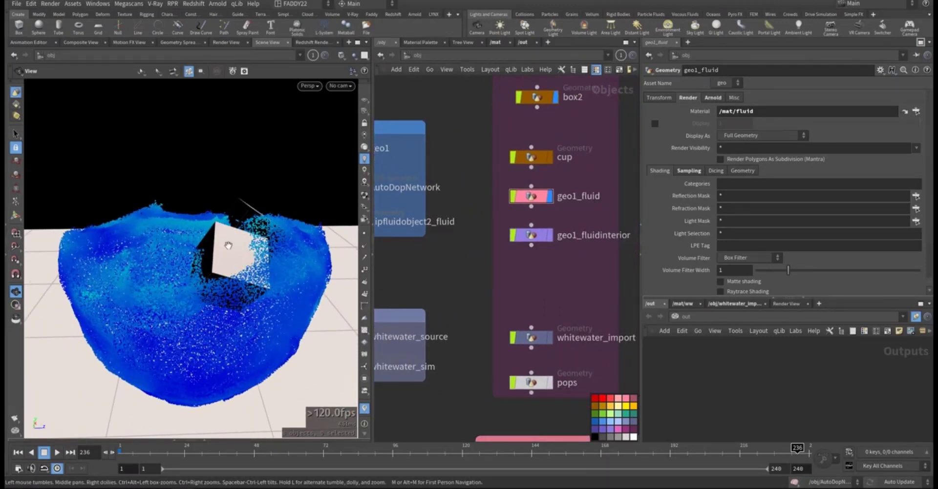
scroll(480, 263, down, 3)
middle_drag(437, 284, 502, 237)
mouse_move(499, 233)
mouse_down()
mouse_move(467, 258)
mouse_move(494, 241)
mouse_up()
middle_drag(493, 241, 447, 238)
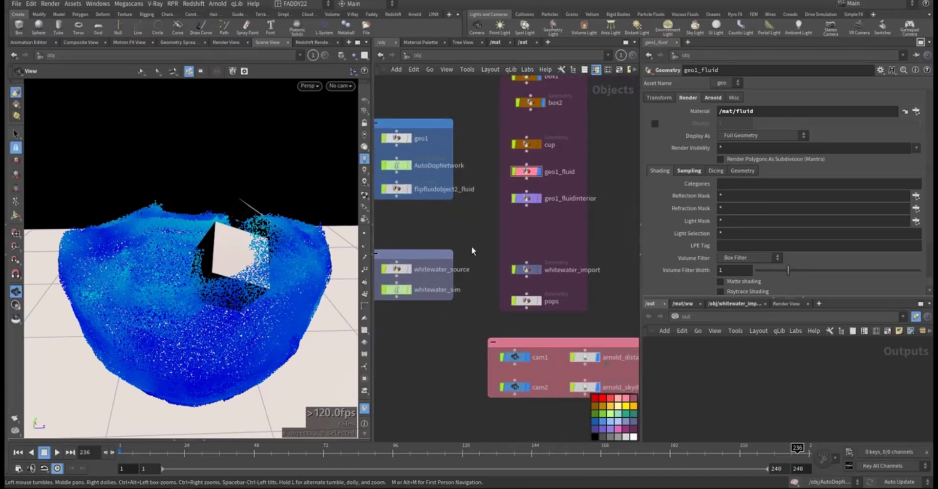
- Open the material network and look over the grid, glass, fluid and ww Arnold materials
click(494, 43)
scroll(492, 224, up, 5)
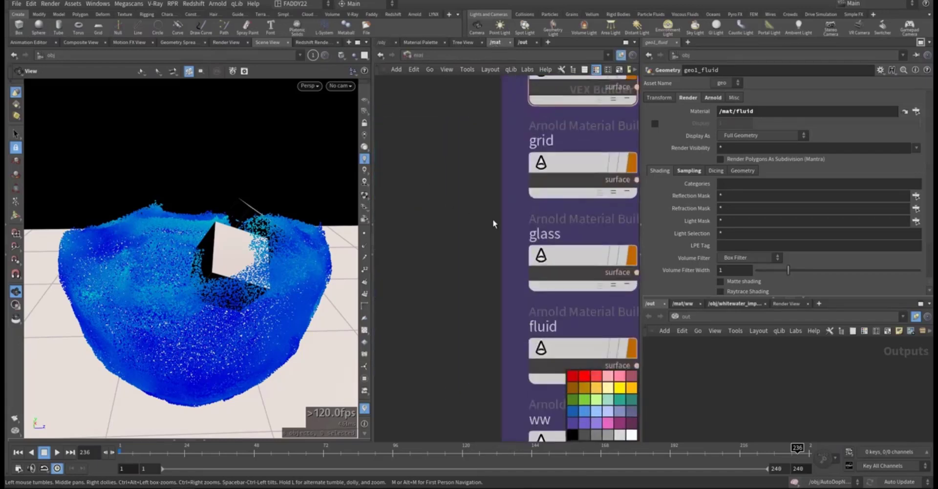
middle_drag(493, 223, 436, 224)
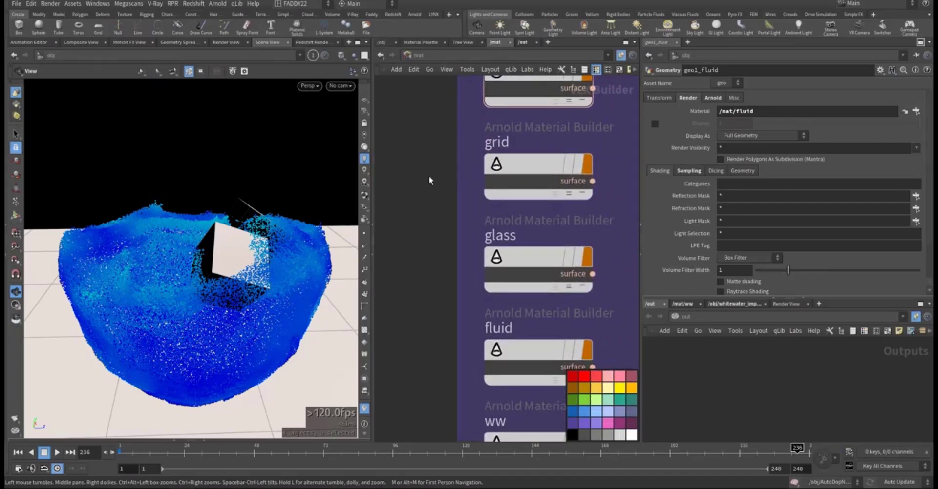